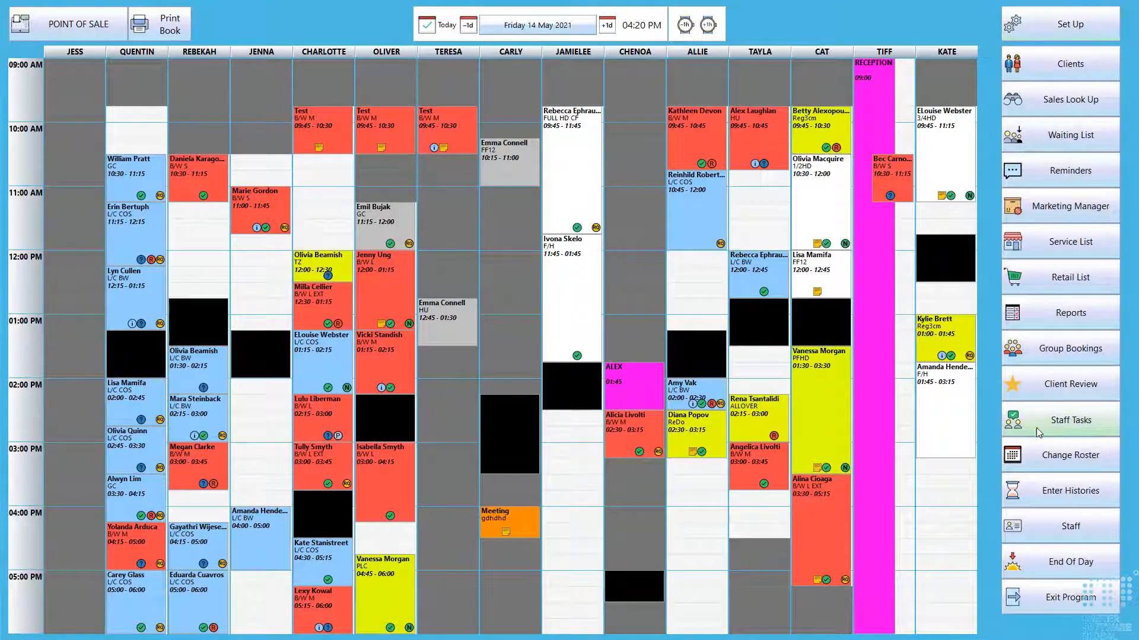
# - Open the Retail List from the point-of-sale screen, then close it
pyautogui.click(63, 38)
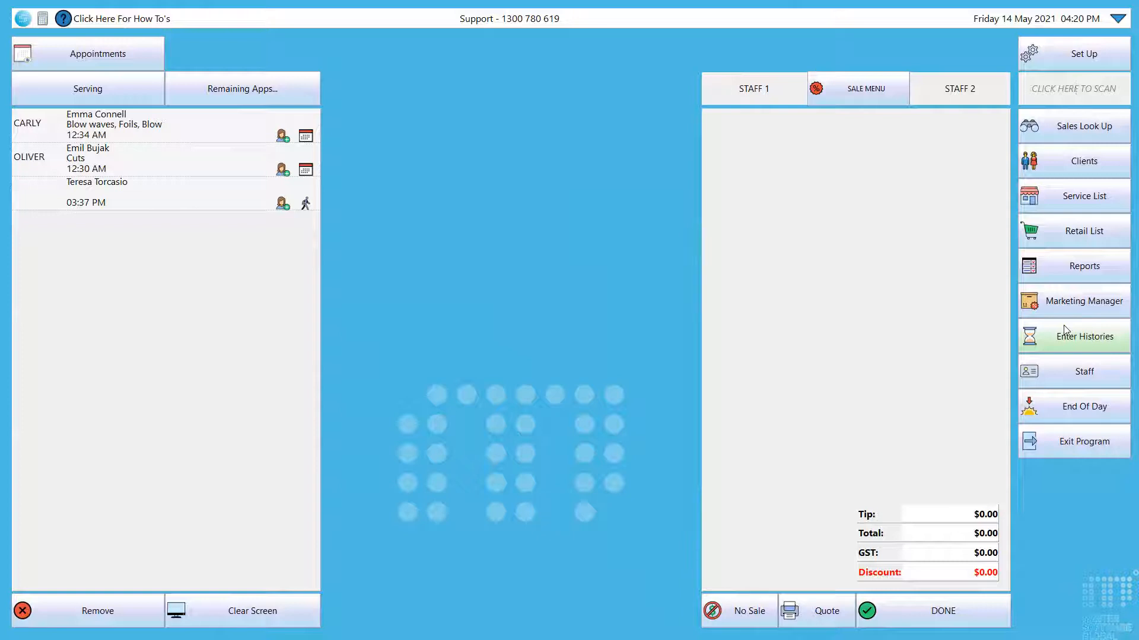
pyautogui.click(1061, 239)
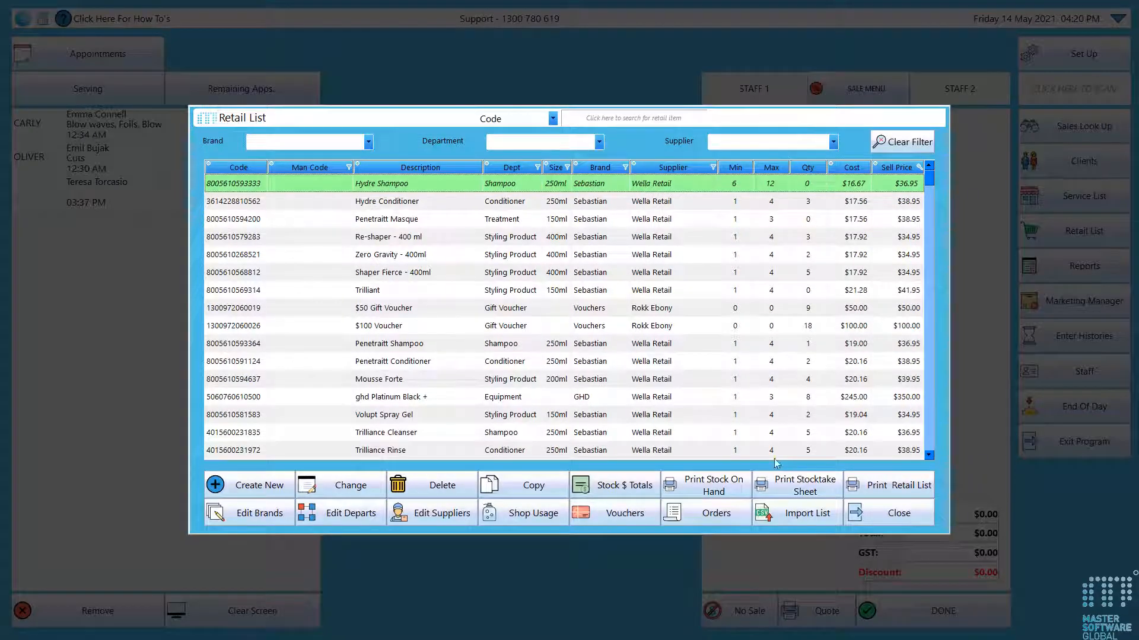
pyautogui.click(874, 507)
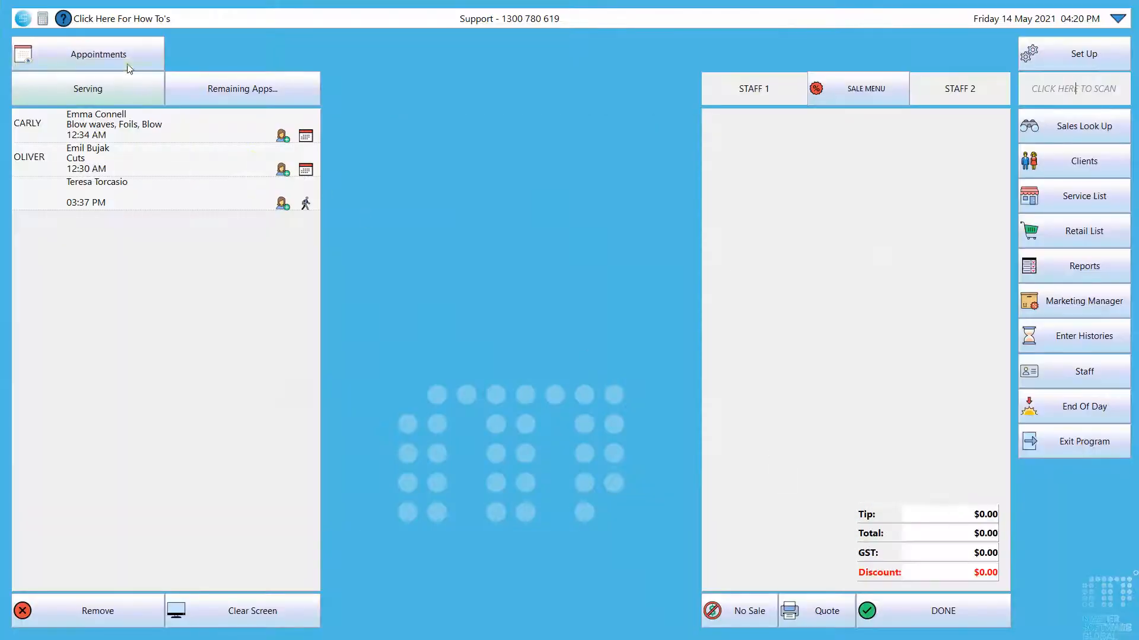
# - Open the Retail List from the appointment book and examine the brand, department and supplier filter lists
pyautogui.click(129, 69)
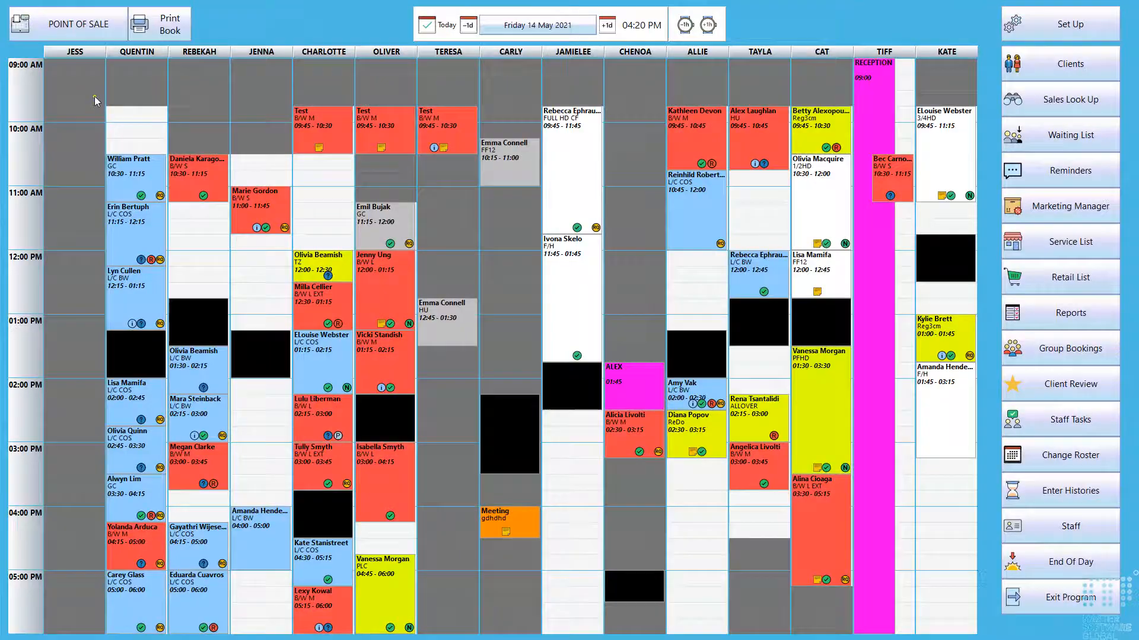
pyautogui.click(1063, 283)
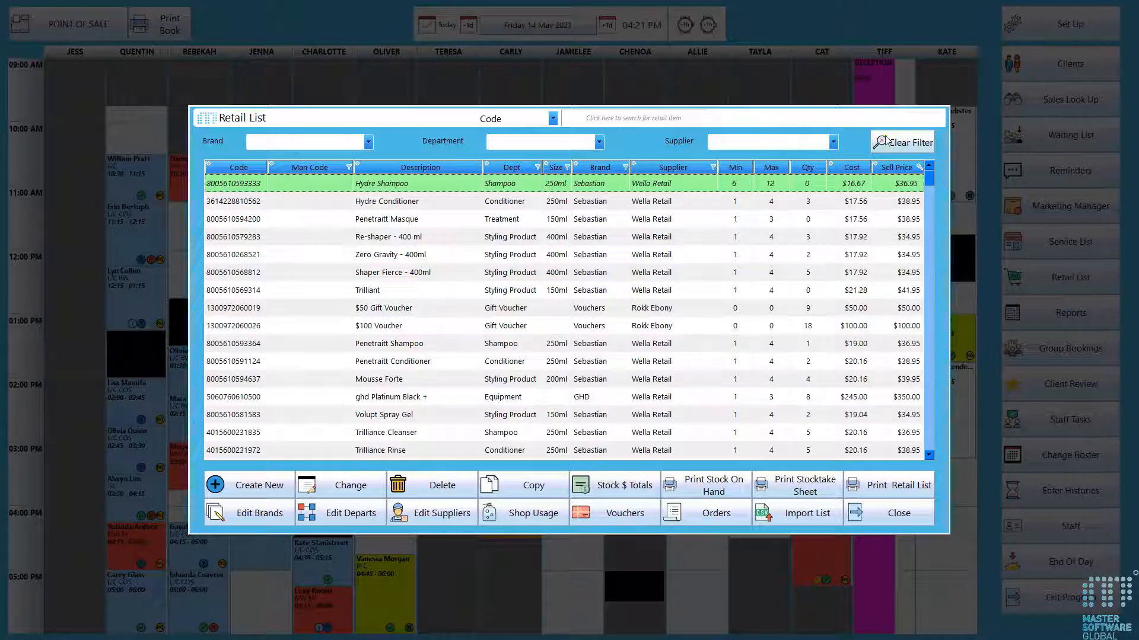
pyautogui.click(369, 142)
pyautogui.click(369, 142)
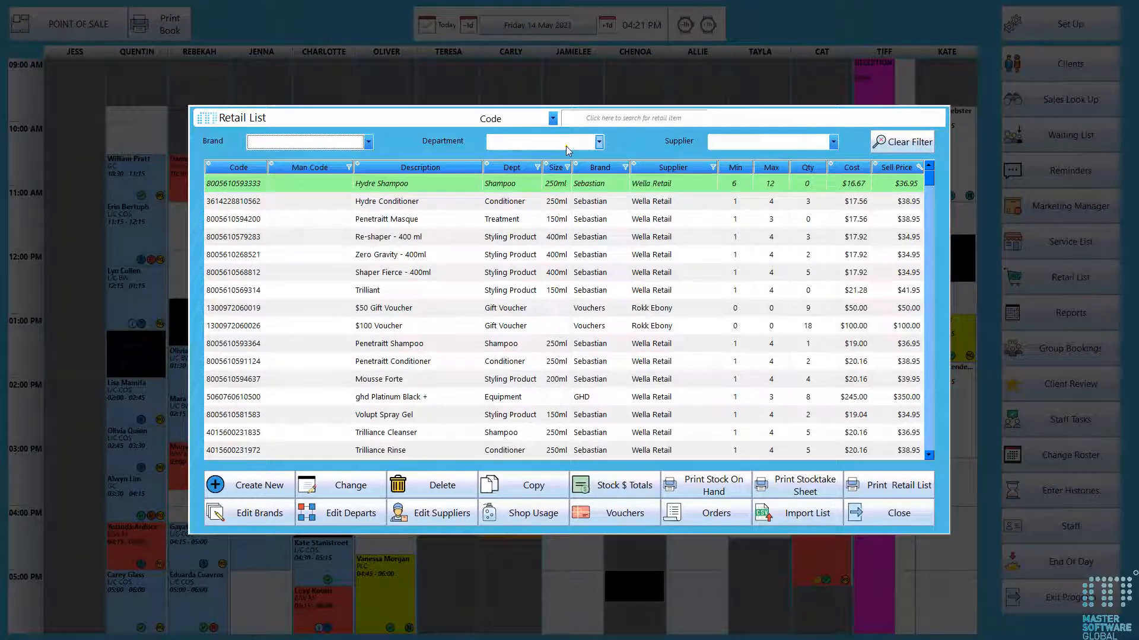
pyautogui.click(599, 143)
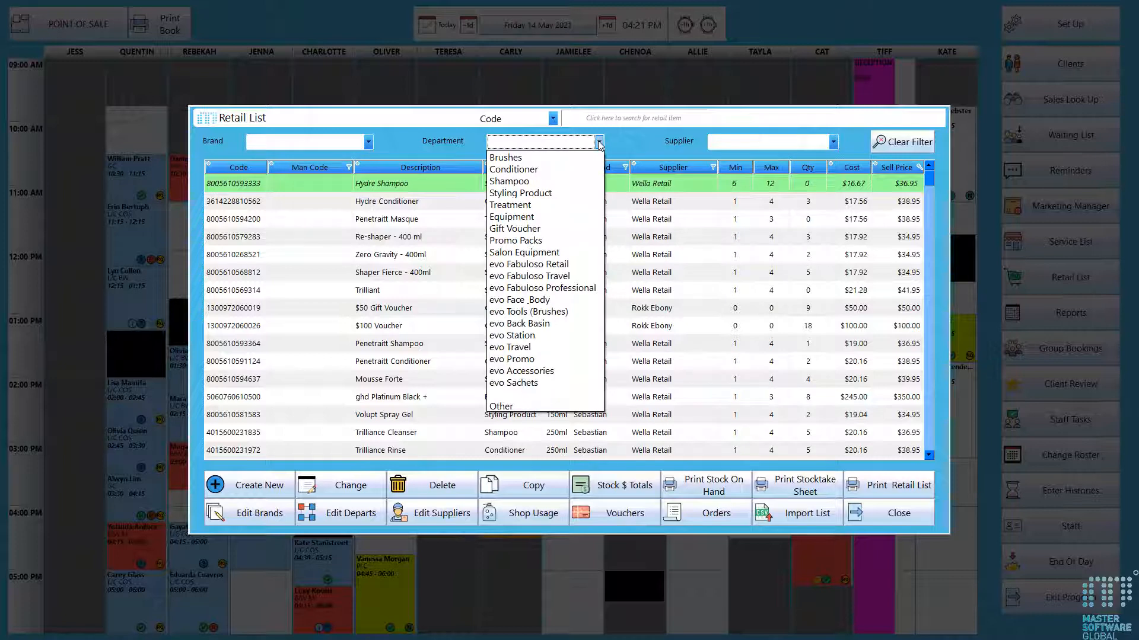
pyautogui.click(599, 142)
pyautogui.click(833, 142)
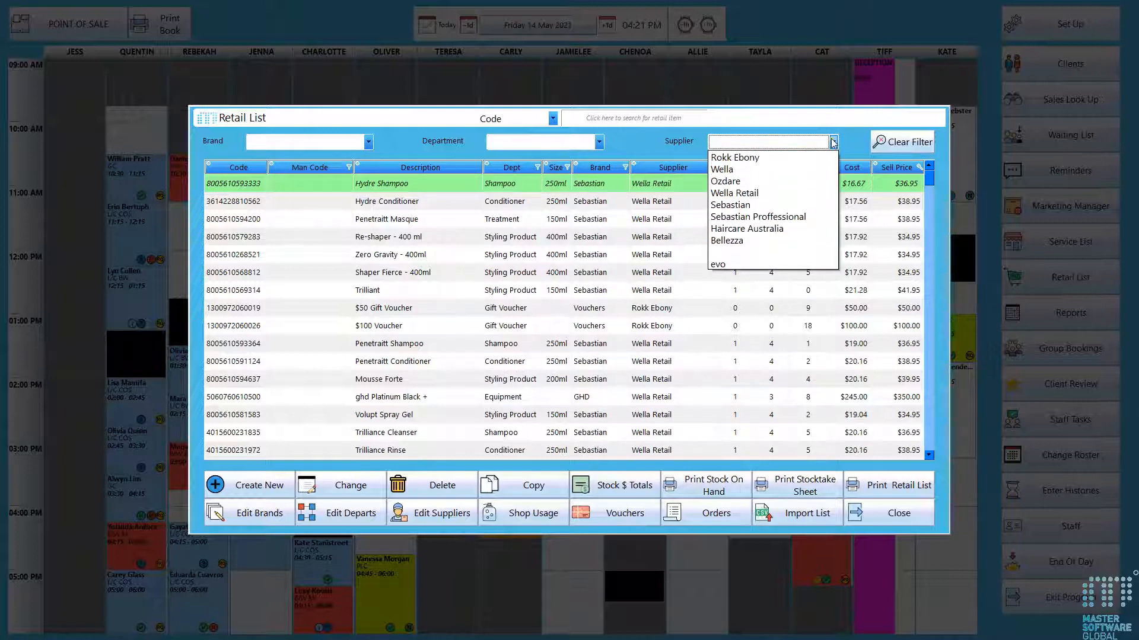
pyautogui.click(833, 142)
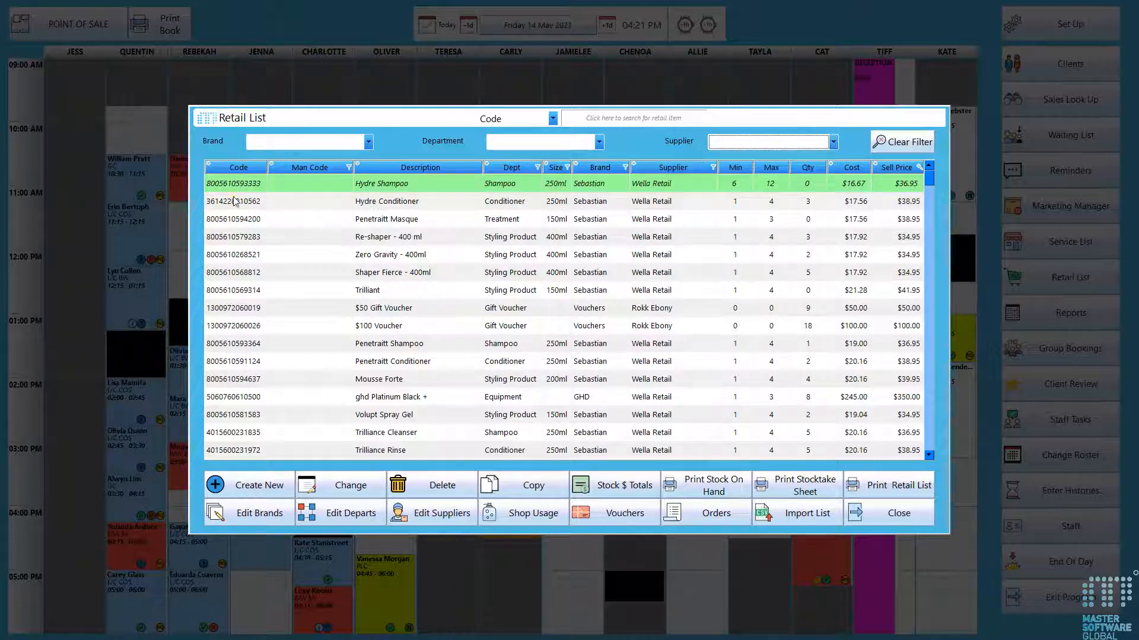
# - Copy the Penetraitt Masque product code and search the retail list by that code
pyautogui.doubleClick(236, 219)
pyautogui.hotkey('ctrl', 'c')
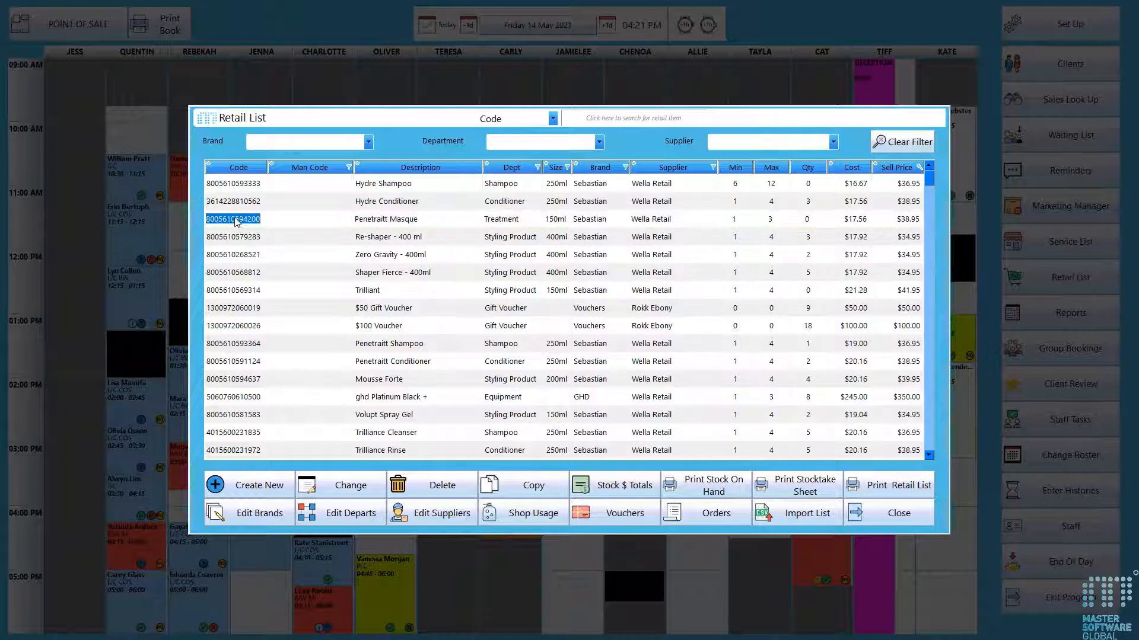
pyautogui.click(553, 119)
pyautogui.click(495, 127)
pyautogui.click(593, 119)
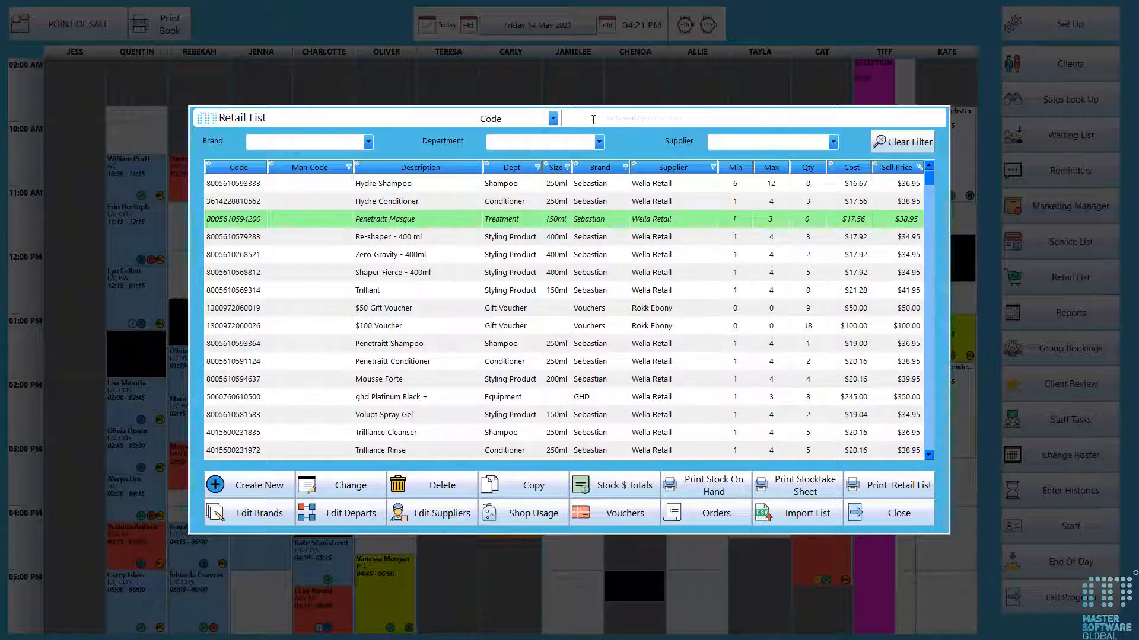
pyautogui.hotkey('ctrl', 'v')
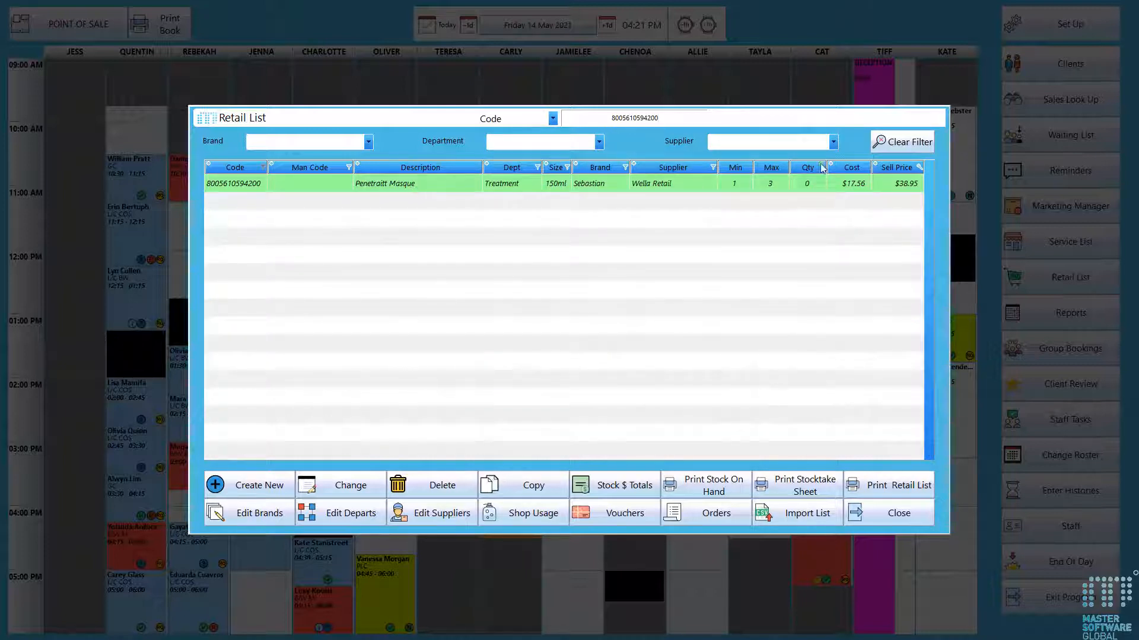
# - Clear the filter, search product codes for 125, and clear the filter again
pyautogui.click(906, 145)
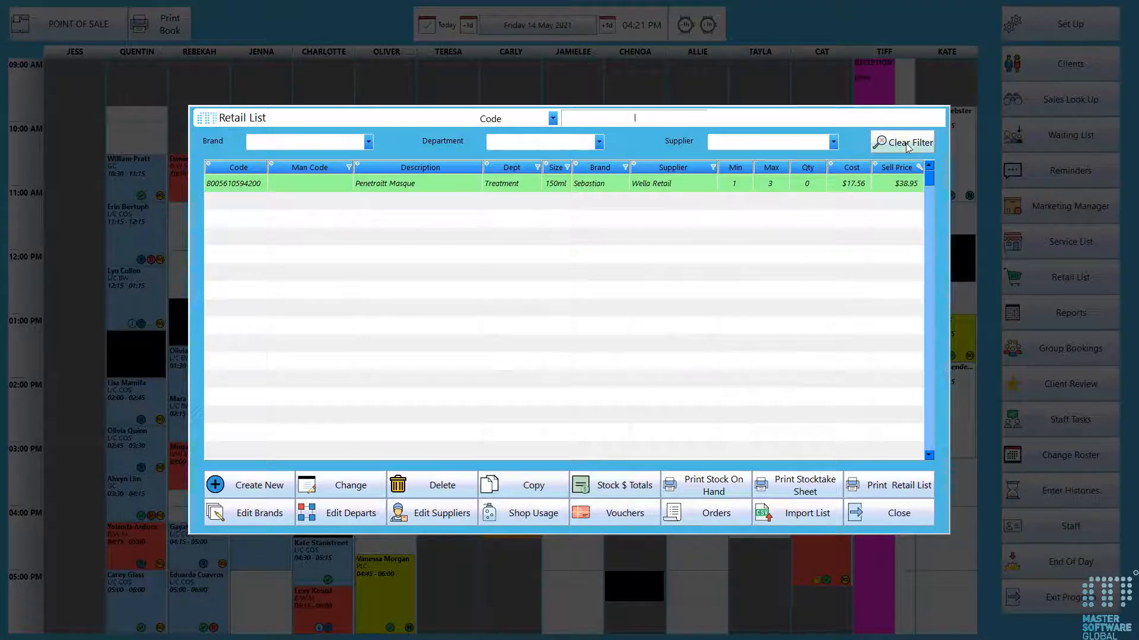
pyautogui.click(595, 117)
pyautogui.write('125')
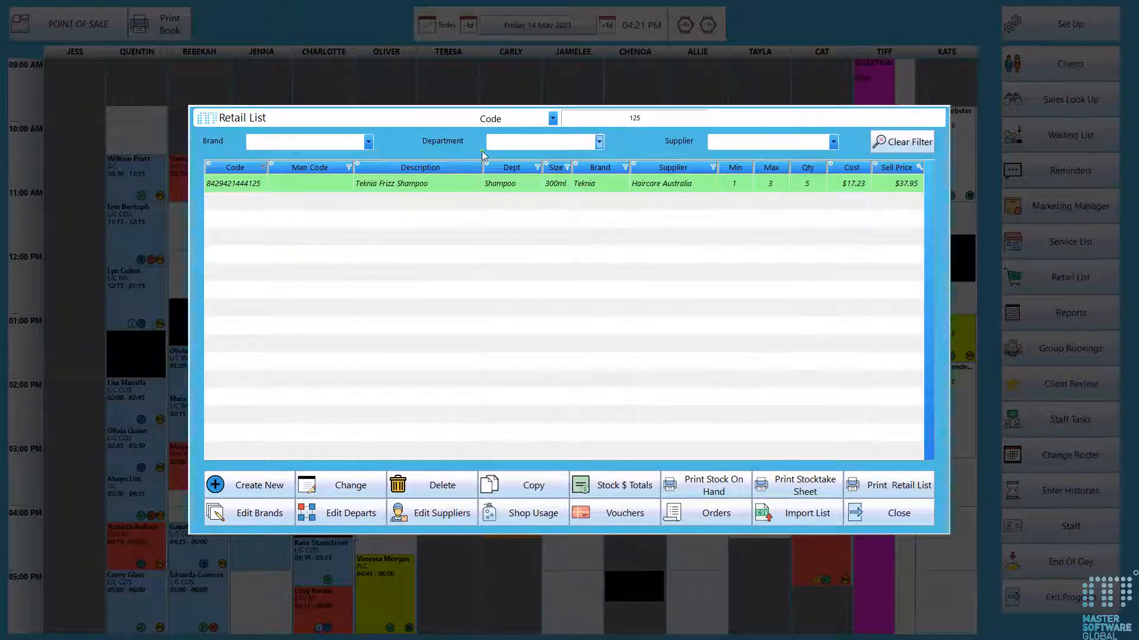
pyautogui.click(884, 145)
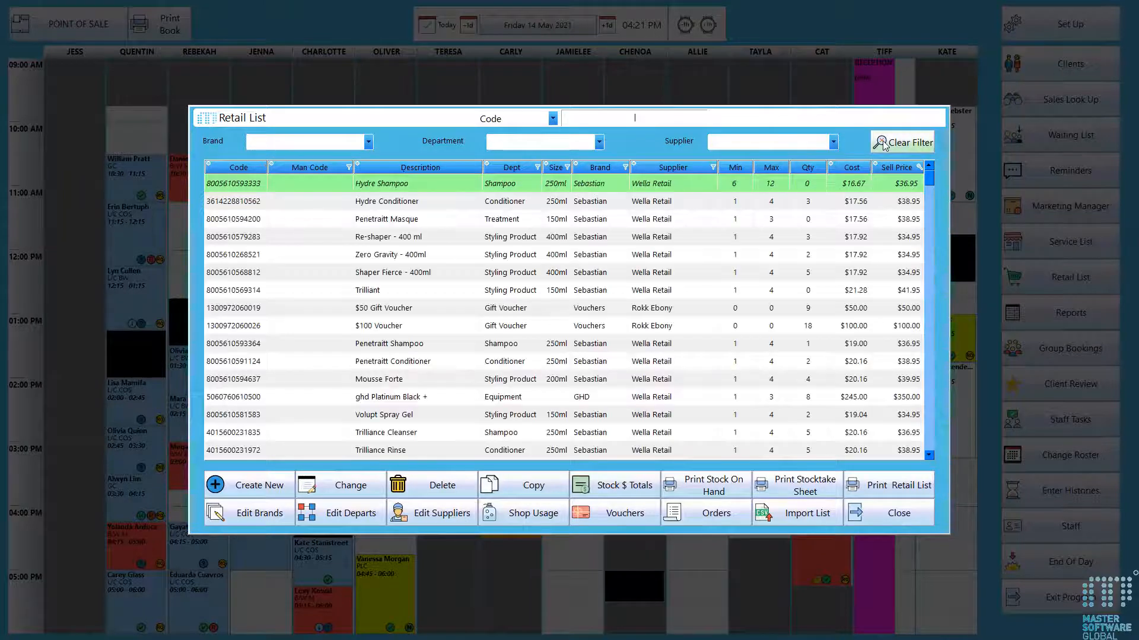
# - Switch the search to Description, search for sham, and clear the filter
pyautogui.click(552, 119)
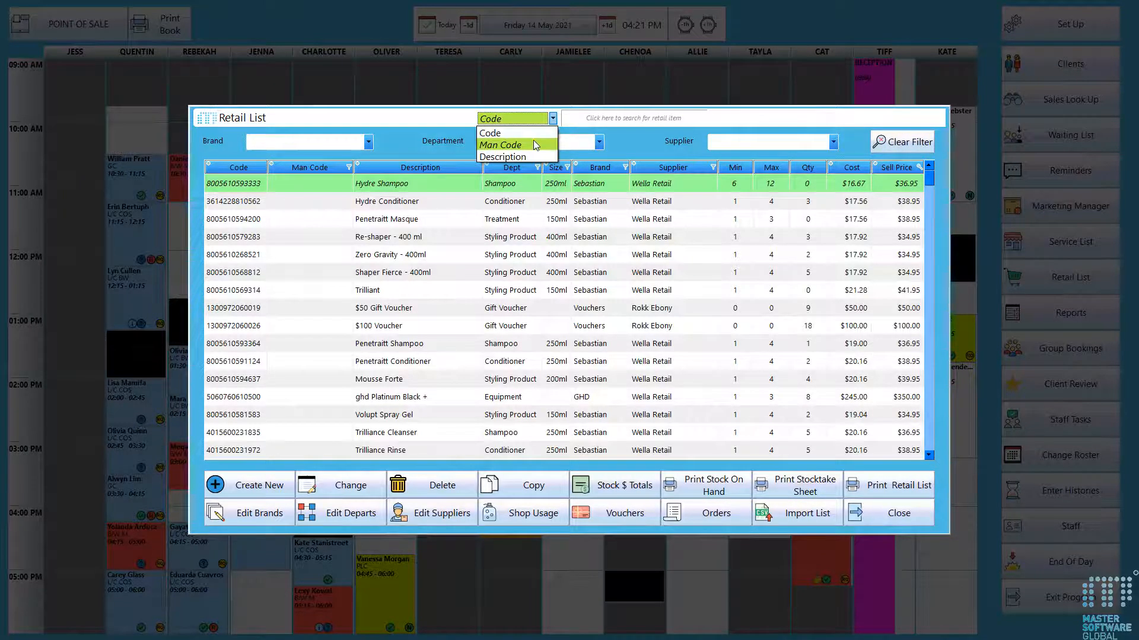
pyautogui.click(522, 156)
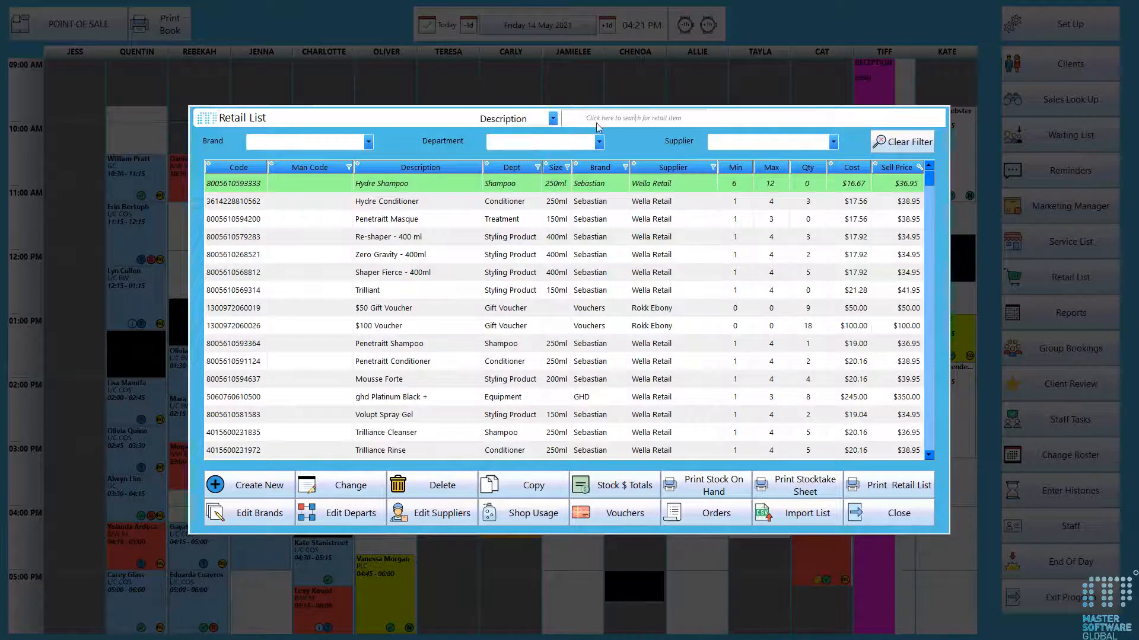
pyautogui.click(598, 119)
pyautogui.write('sham')
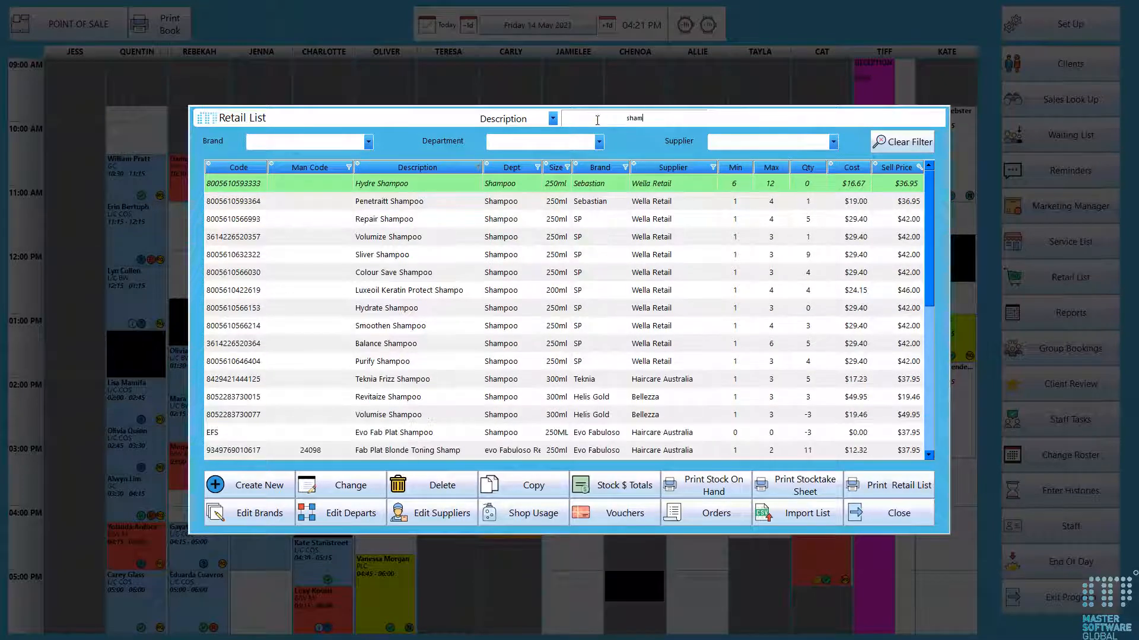
pyautogui.click(903, 144)
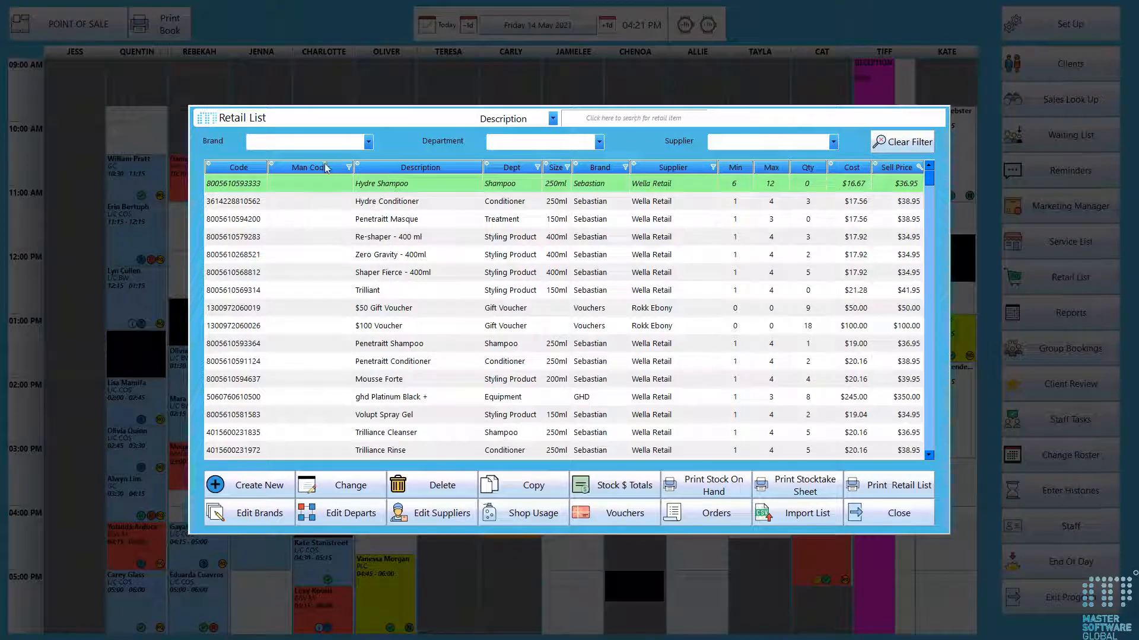
# - Sort the retail list by description, department, sell price, description again, and finally code
pyautogui.click(396, 170)
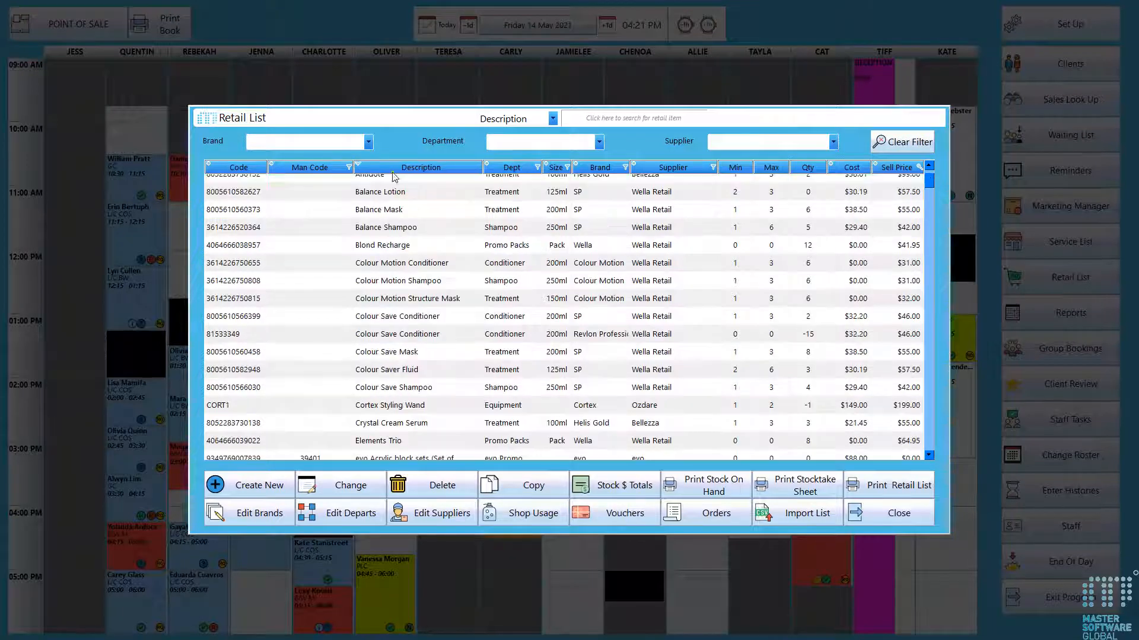
pyautogui.click(519, 170)
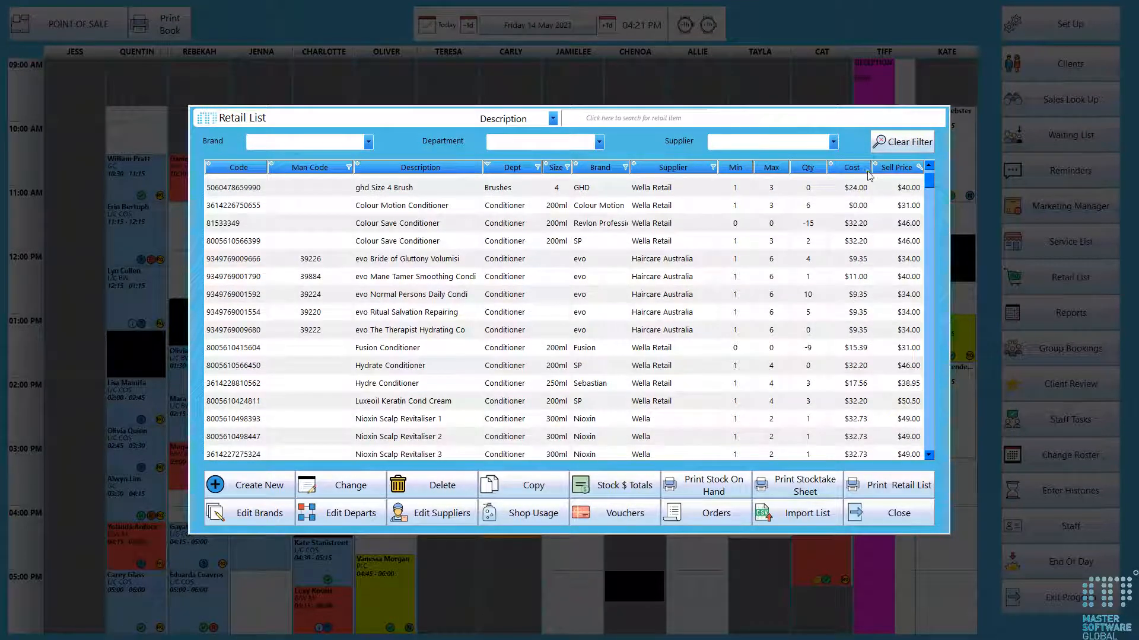
pyautogui.click(906, 169)
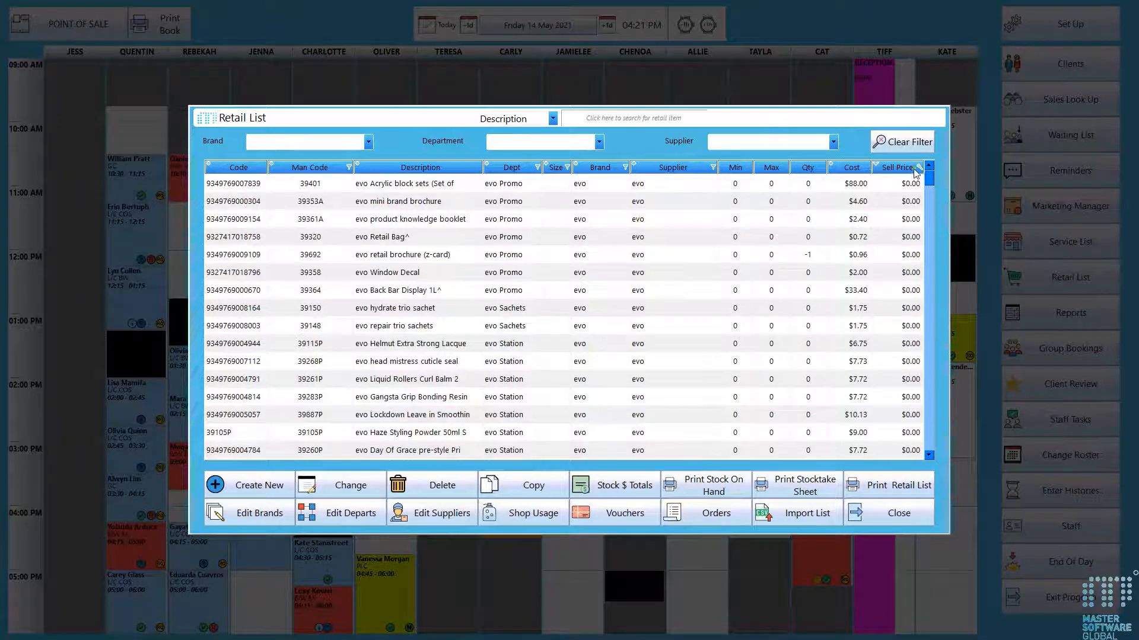
pyautogui.click(398, 170)
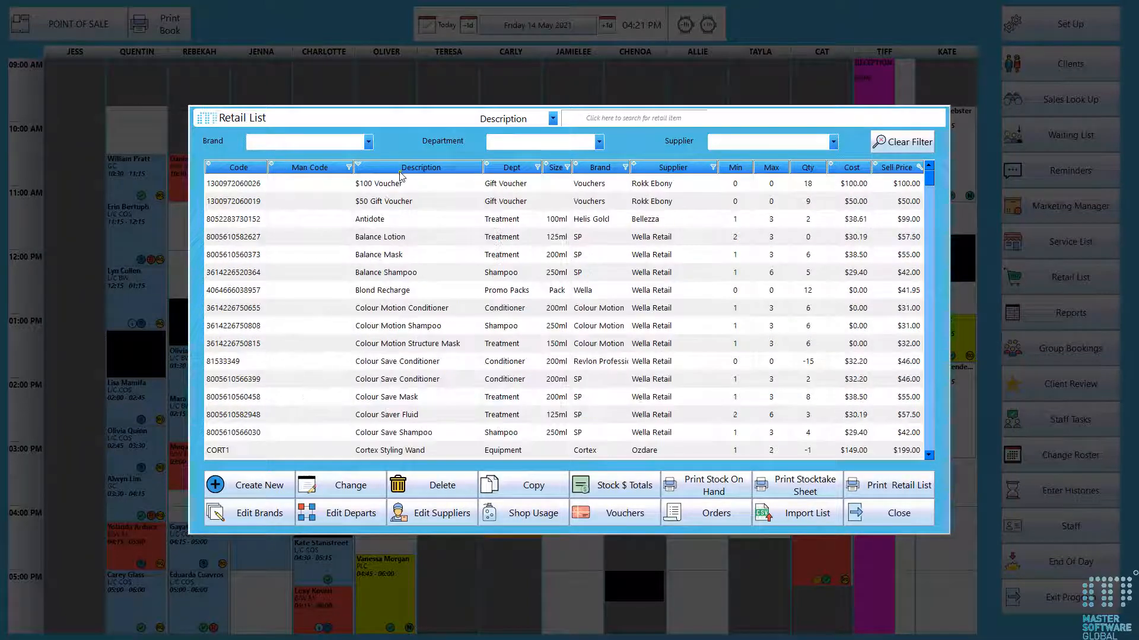
pyautogui.click(223, 169)
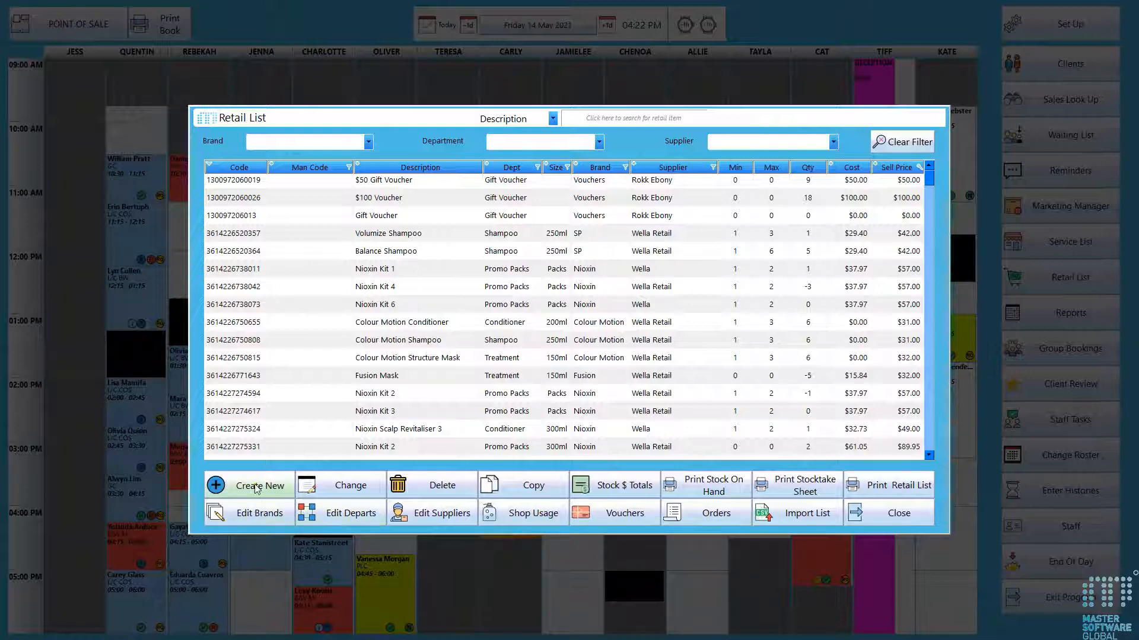
# - Open the brands list, sort it by brand order, and close it without changes
pyautogui.click(255, 518)
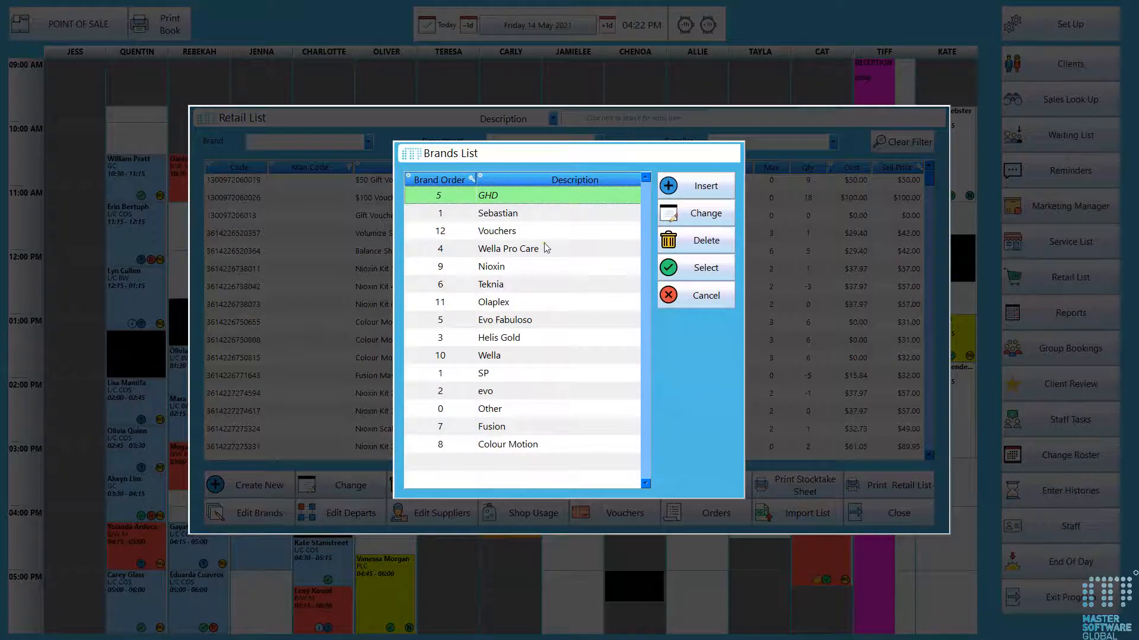
pyautogui.click(455, 181)
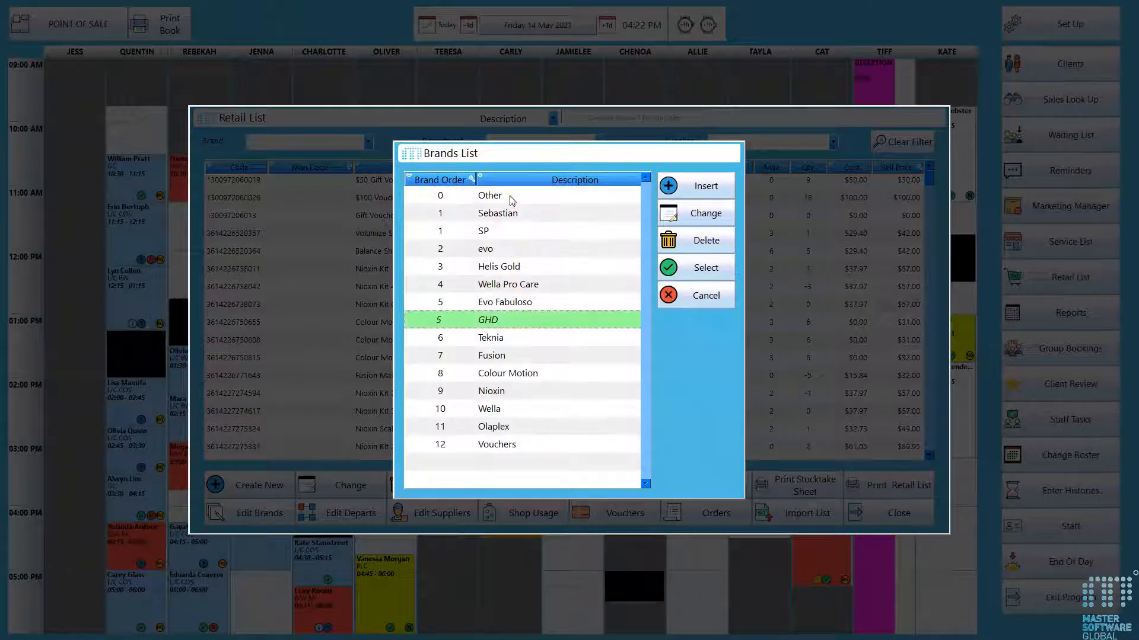
pyautogui.click(705, 196)
pyautogui.click(609, 369)
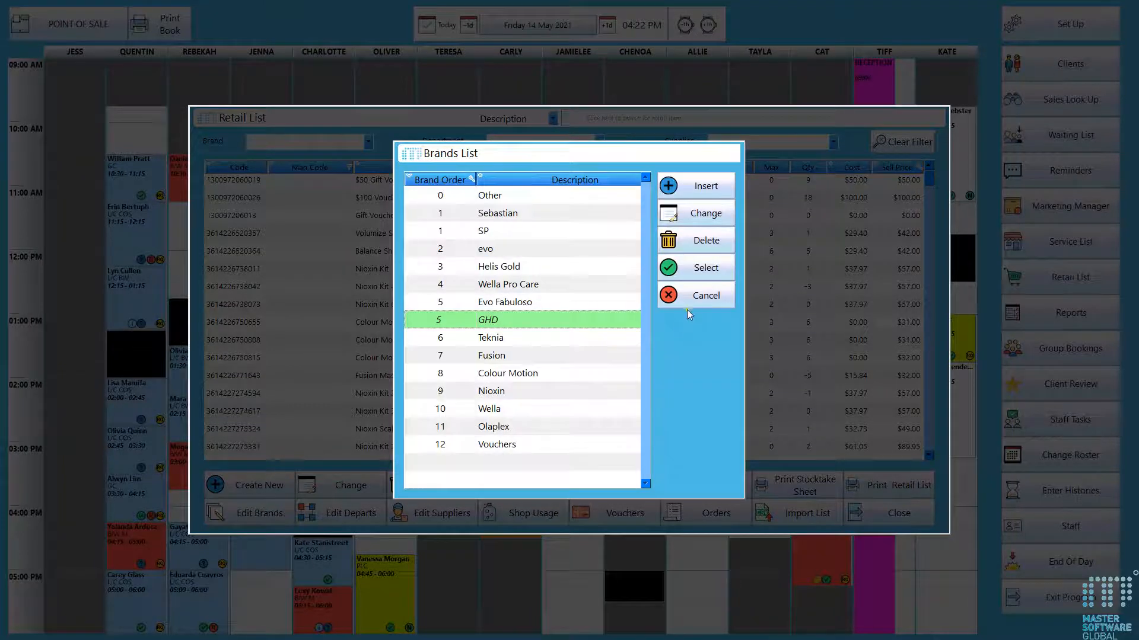
pyautogui.click(687, 306)
# - Review the retail department list sorted by order and the supplier list, closing each without changes
pyautogui.click(367, 515)
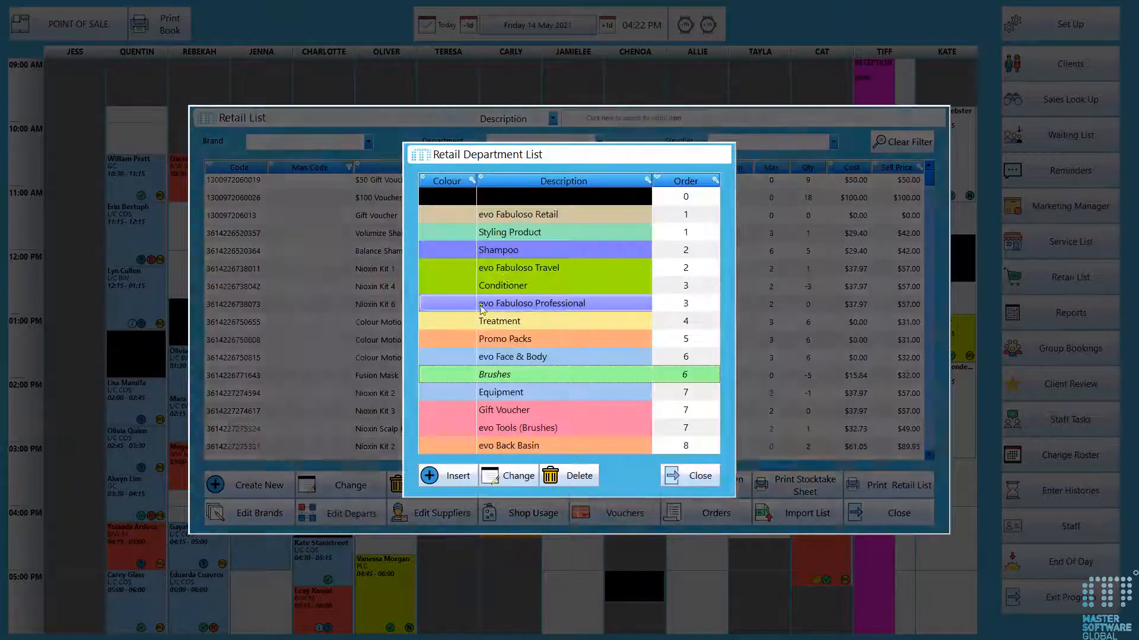
pyautogui.click(679, 182)
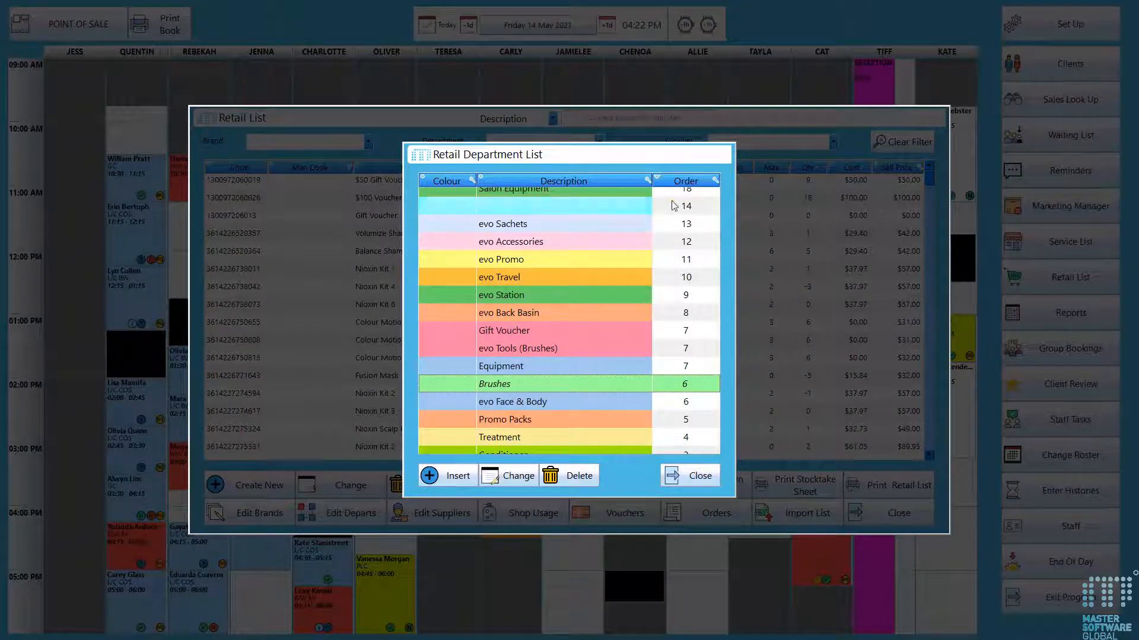
pyautogui.click(680, 182)
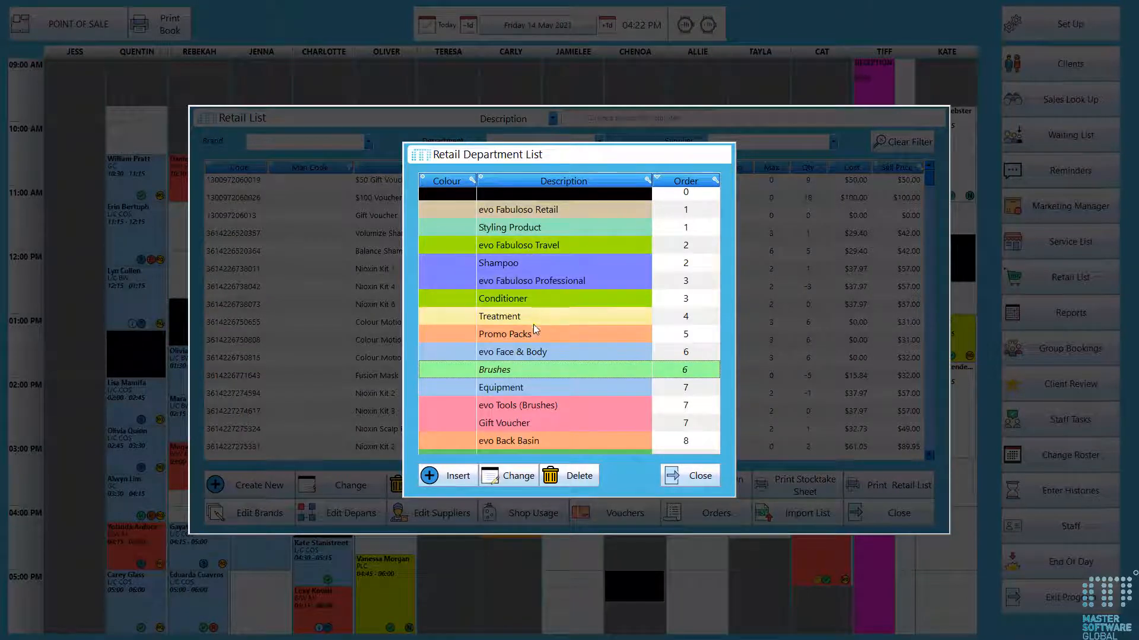
pyautogui.scroll(1, 529, 297)
pyautogui.scroll(-2, 528, 294)
pyautogui.scroll(2, 528, 294)
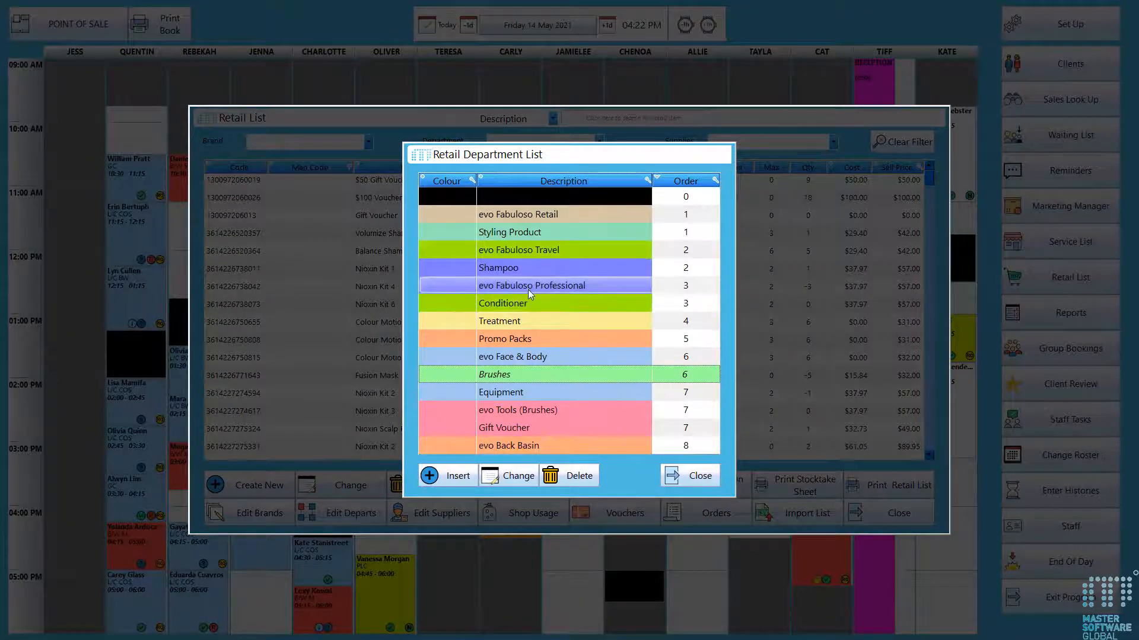
pyautogui.click(689, 477)
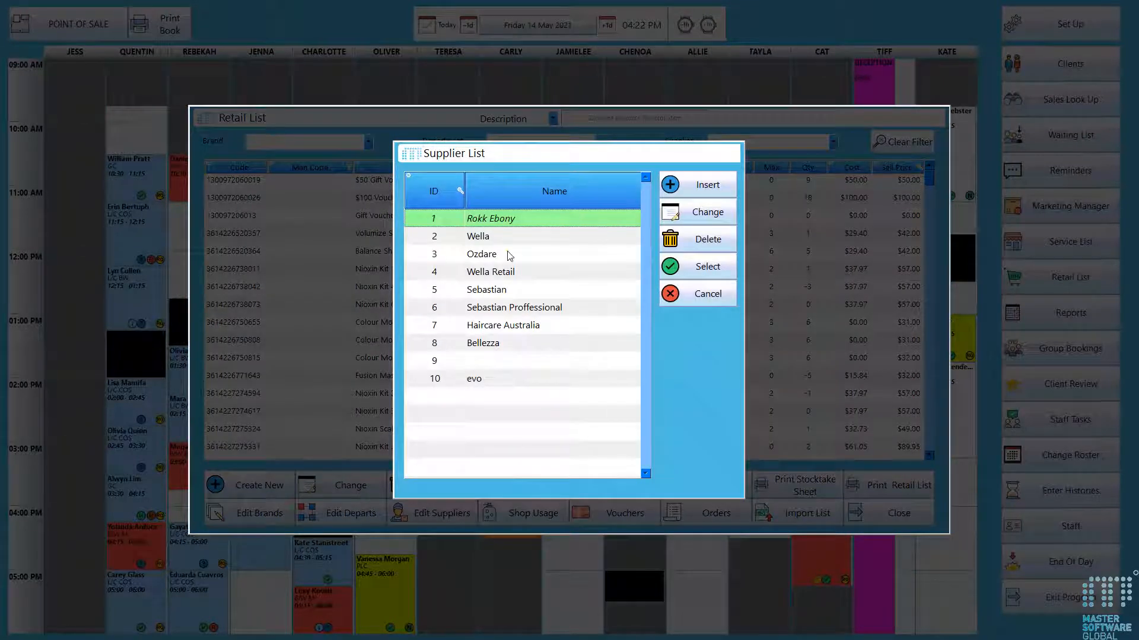
pyautogui.click(676, 294)
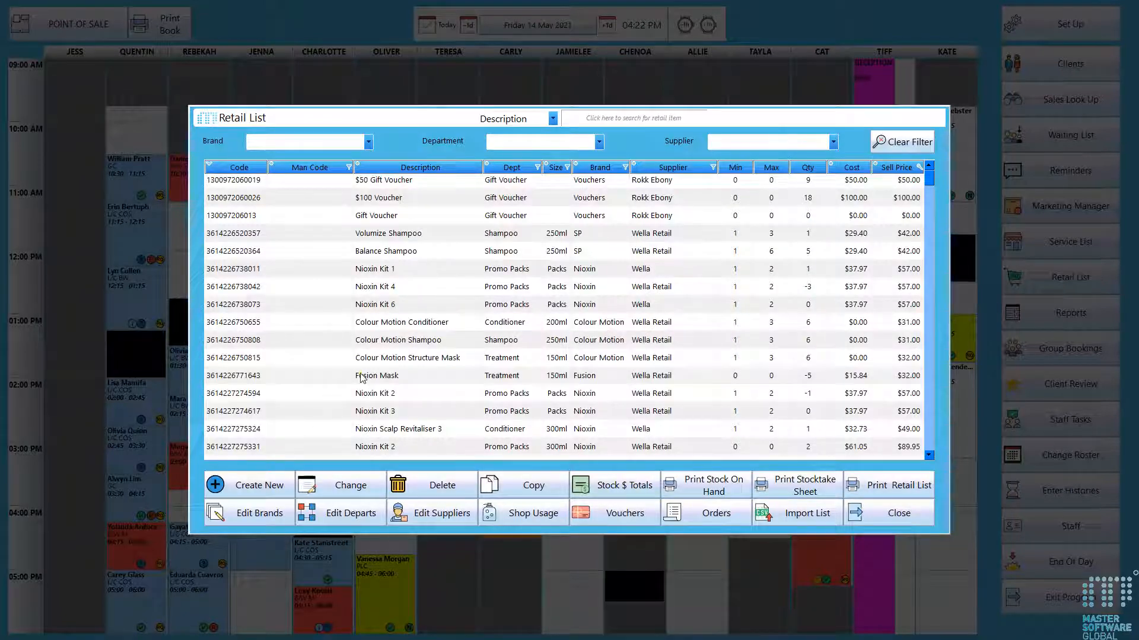
pyautogui.click(266, 494)
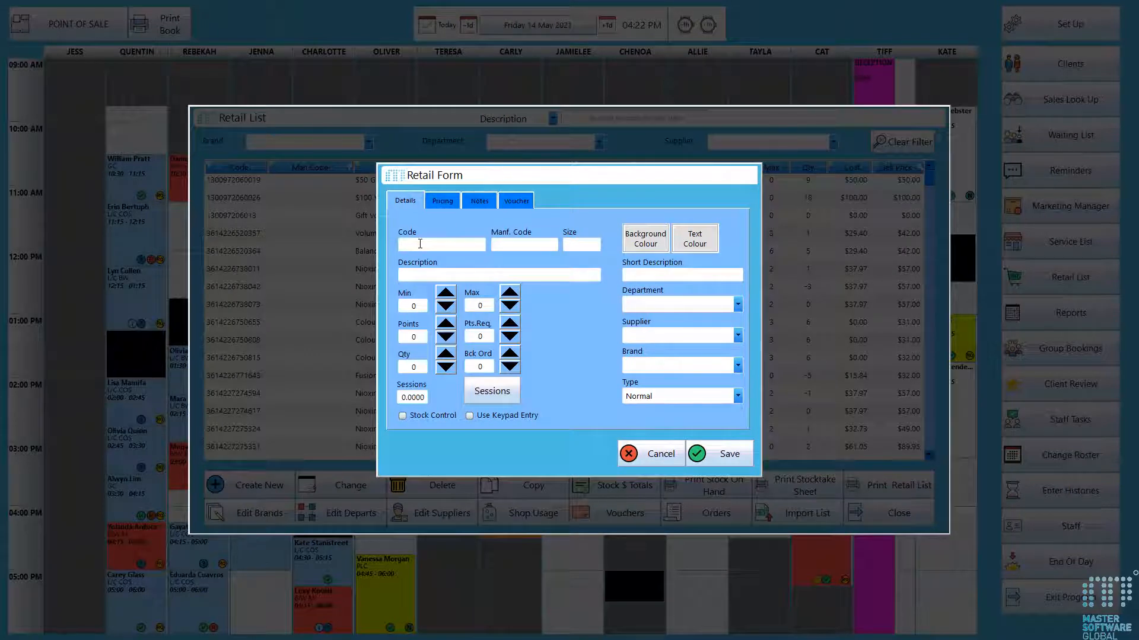
pyautogui.write('78945612132')
pyautogui.write('Test Retail Item')
pyautogui.click(674, 277)
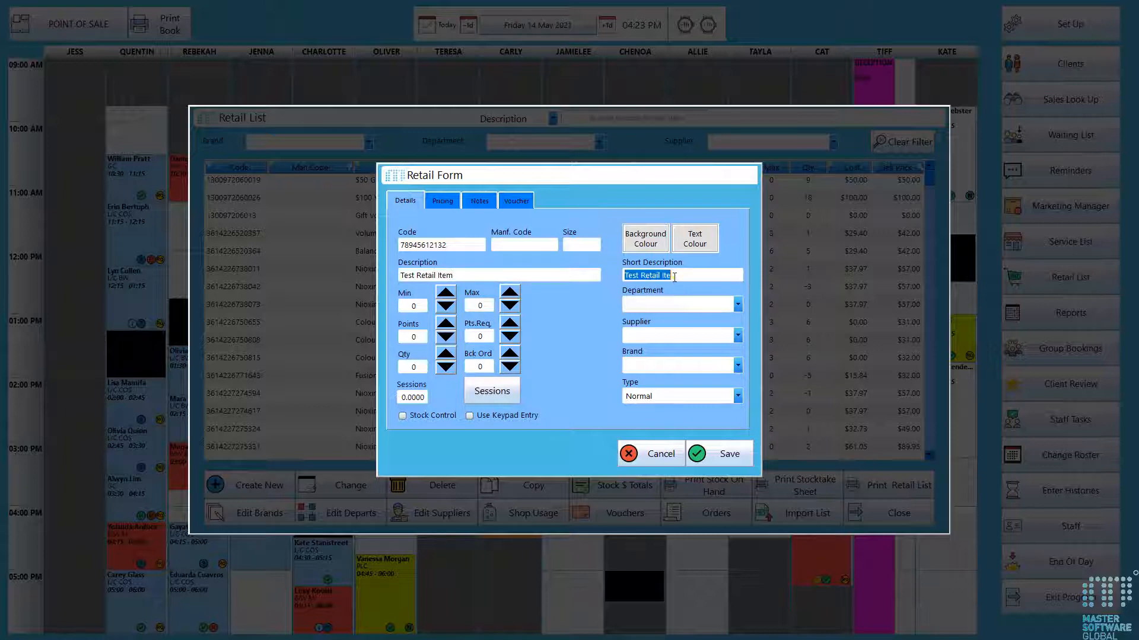
# - Set the new item's department to Shampoo and its supplier to Ozdare
pyautogui.click(737, 305)
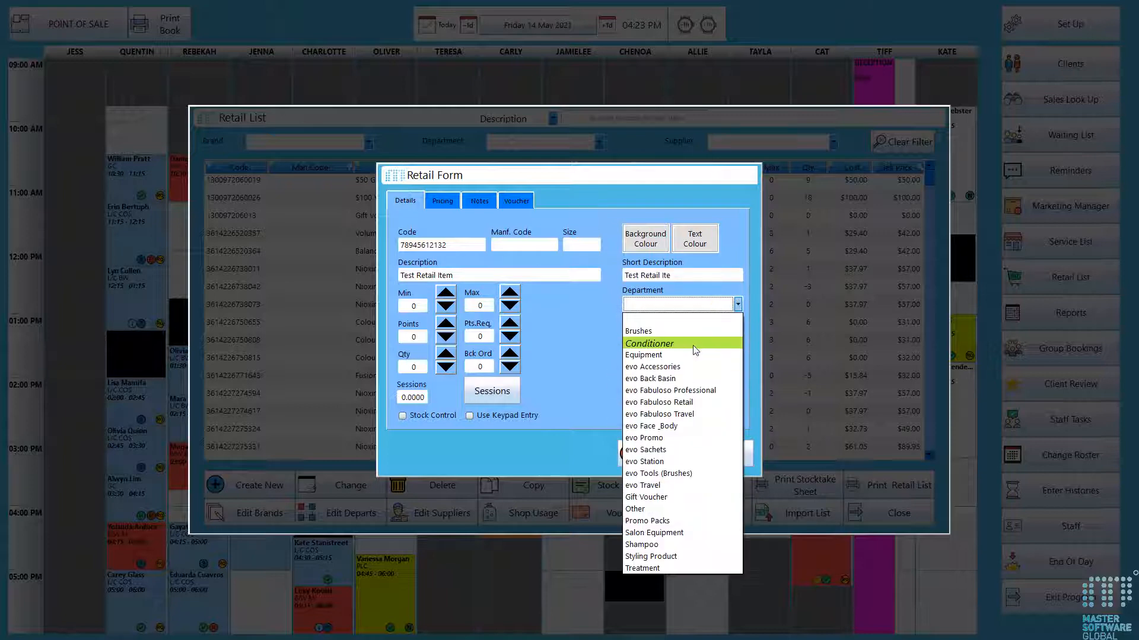
pyautogui.click(684, 544)
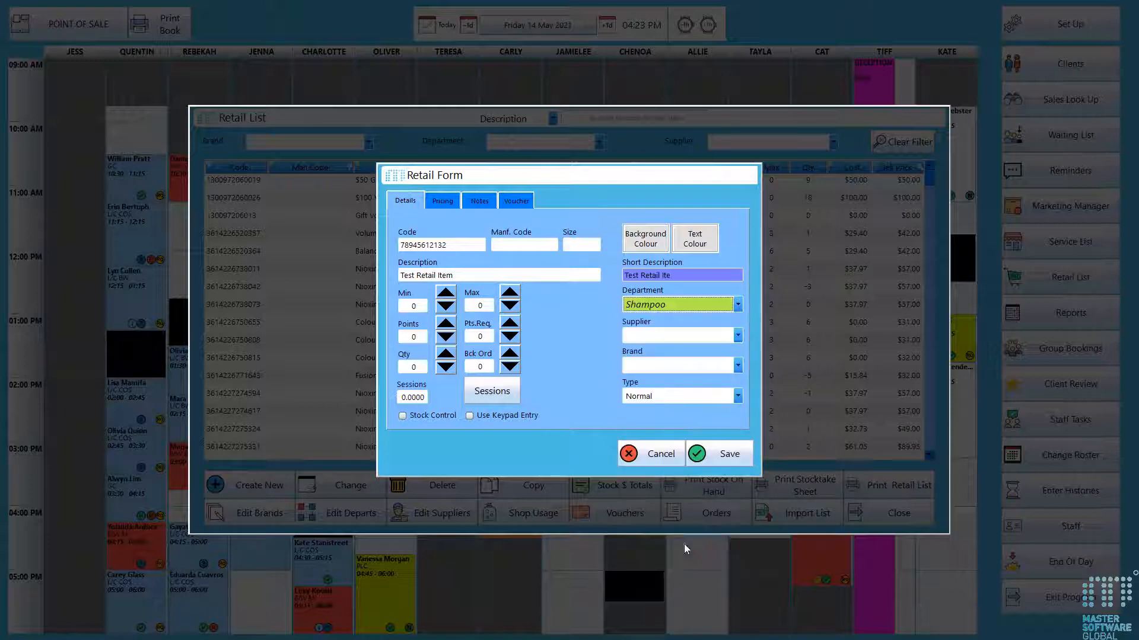
pyautogui.click(737, 335)
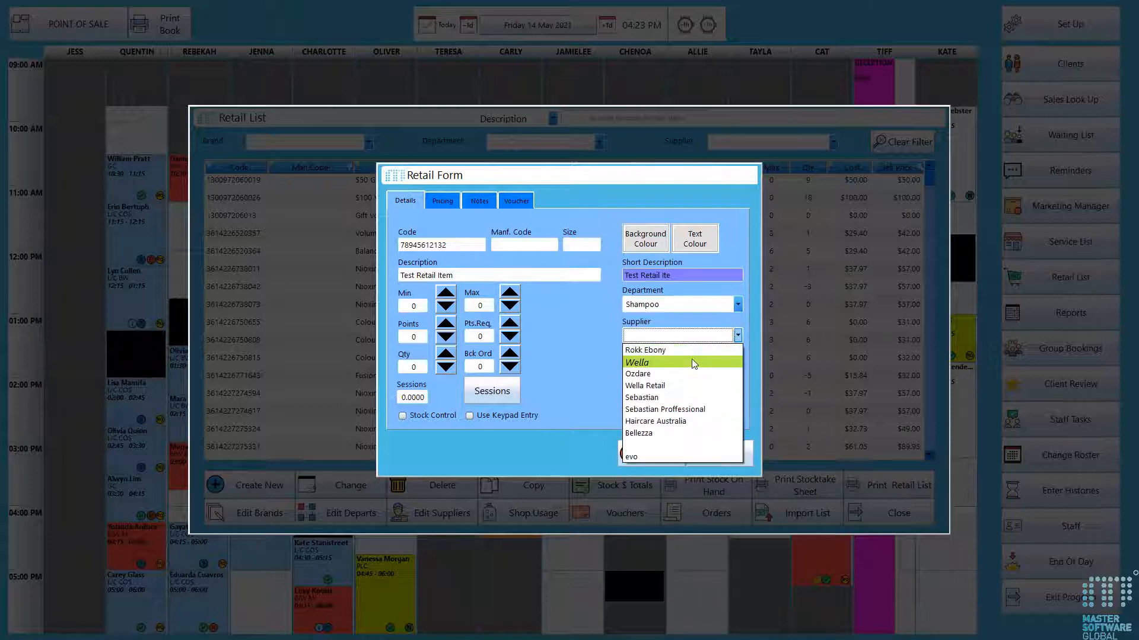
pyautogui.click(692, 373)
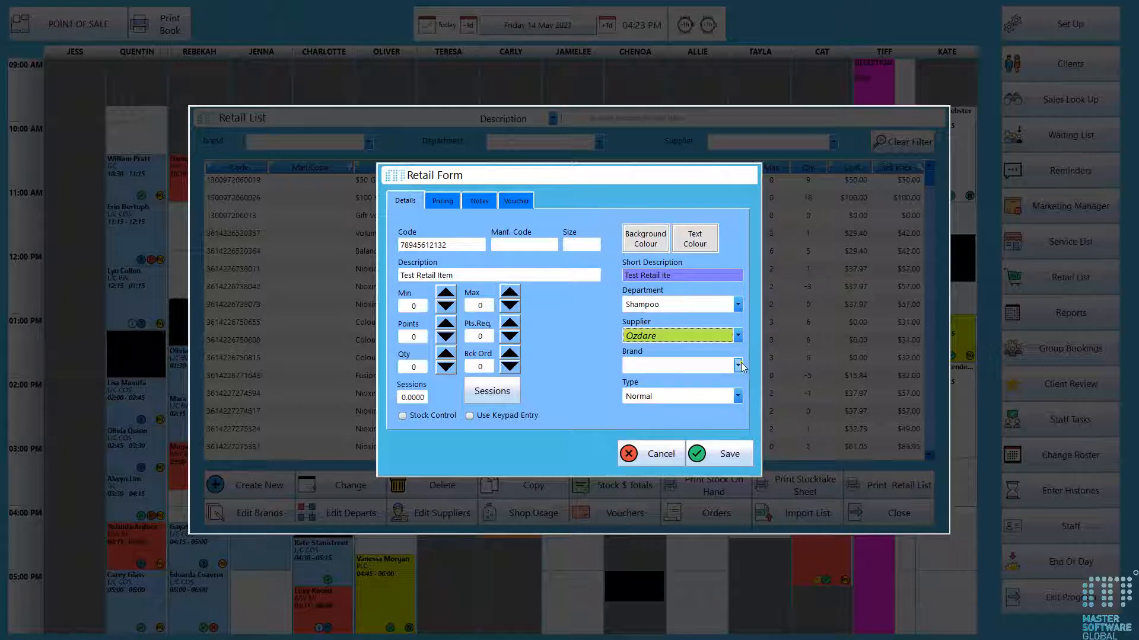
# - Set the new item's brand to Nioxin
pyautogui.click(740, 363)
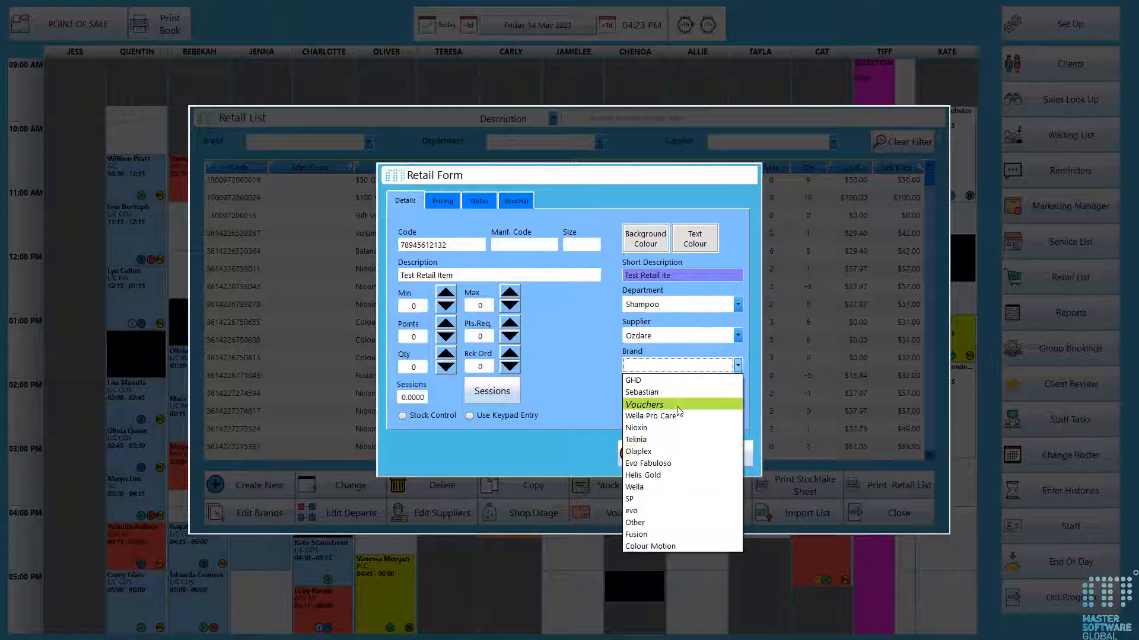
pyautogui.click(678, 405)
pyautogui.click(739, 363)
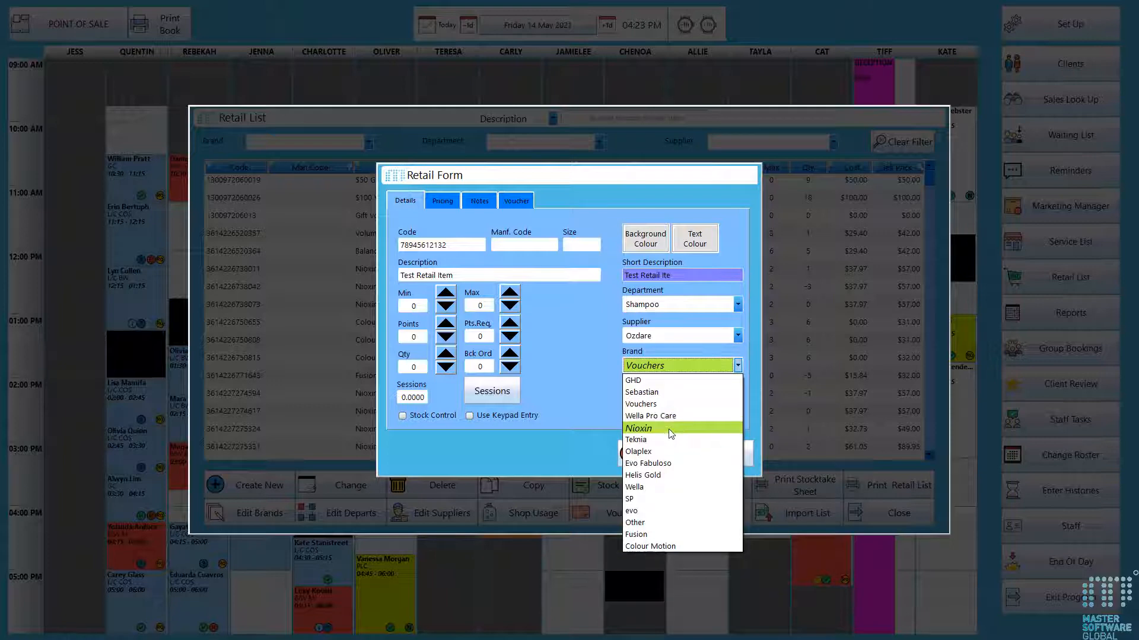
pyautogui.click(671, 431)
# - Change the item type to Voucher and back to Normal
pyautogui.click(735, 395)
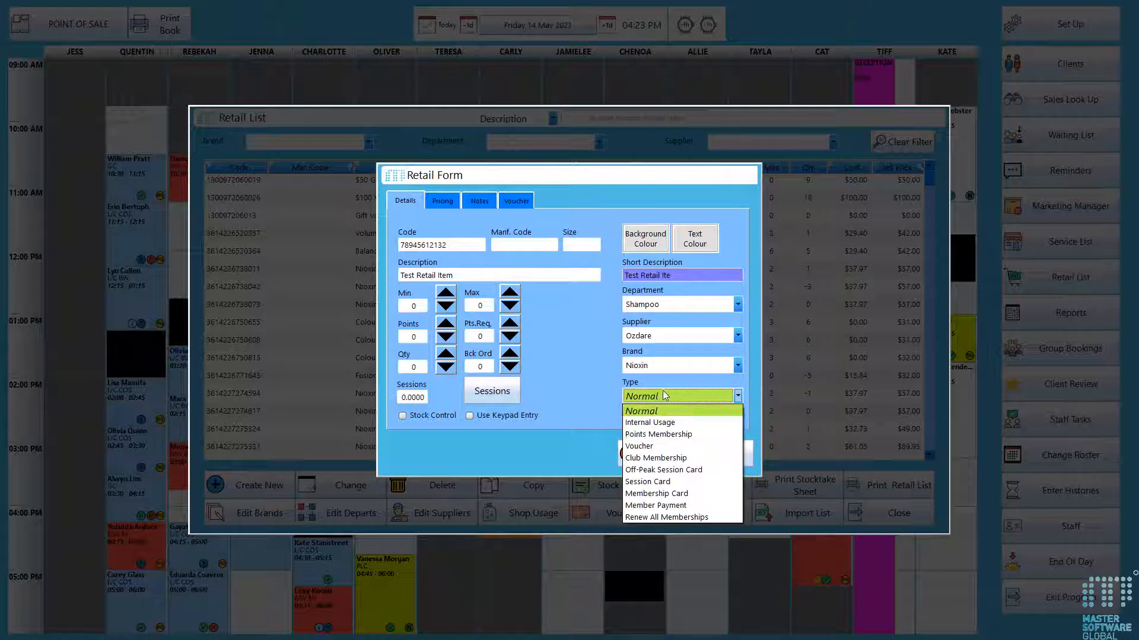
pyautogui.click(641, 448)
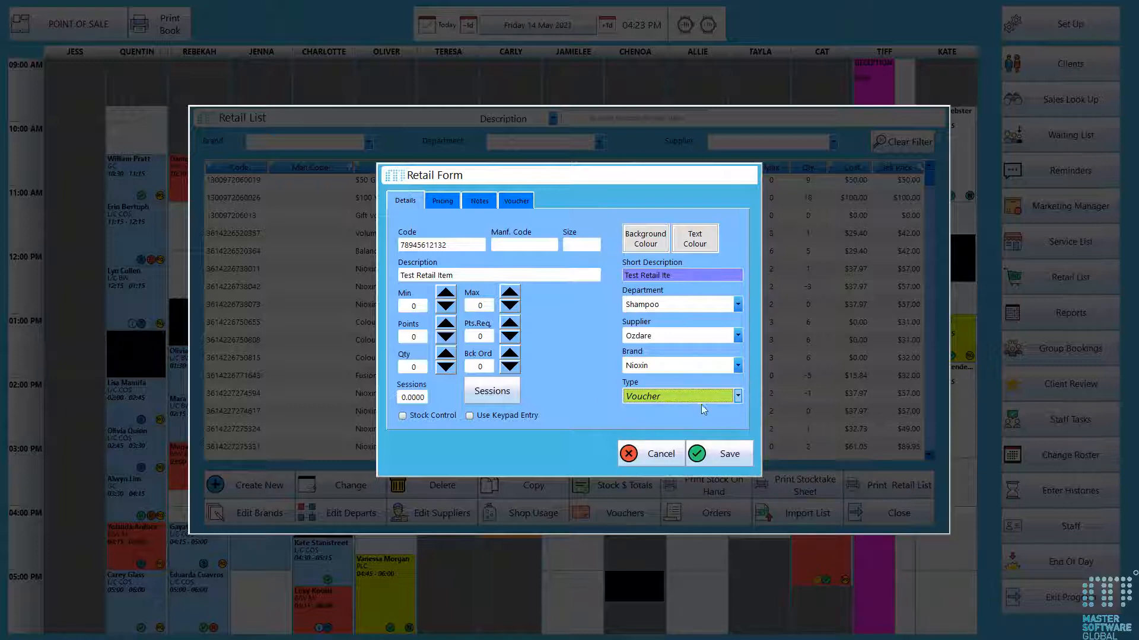
pyautogui.click(737, 396)
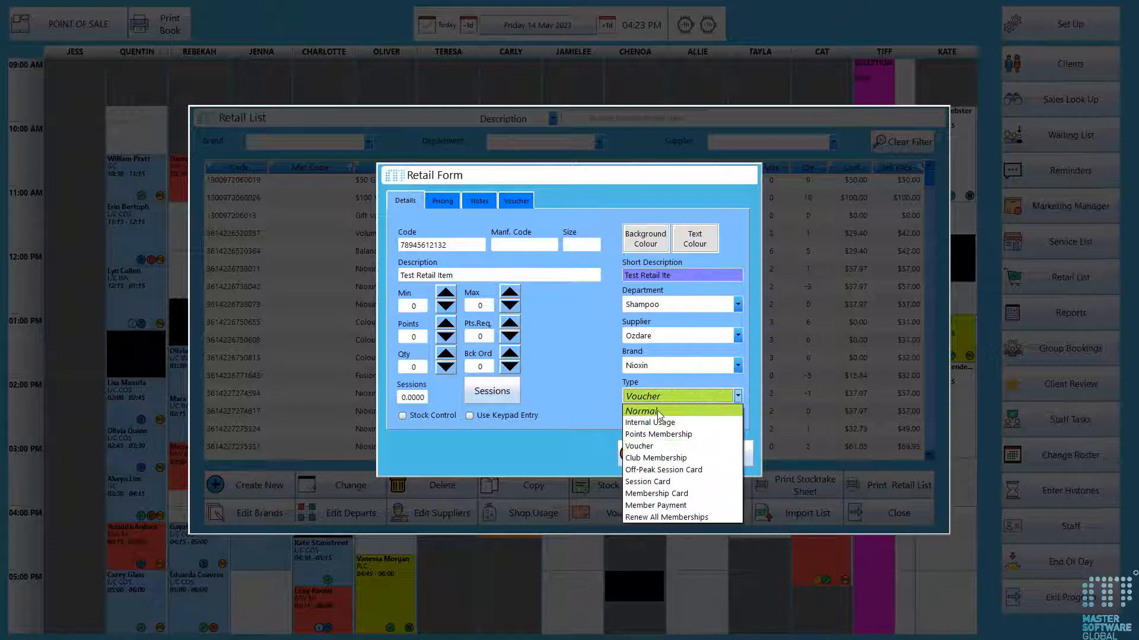
pyautogui.click(660, 411)
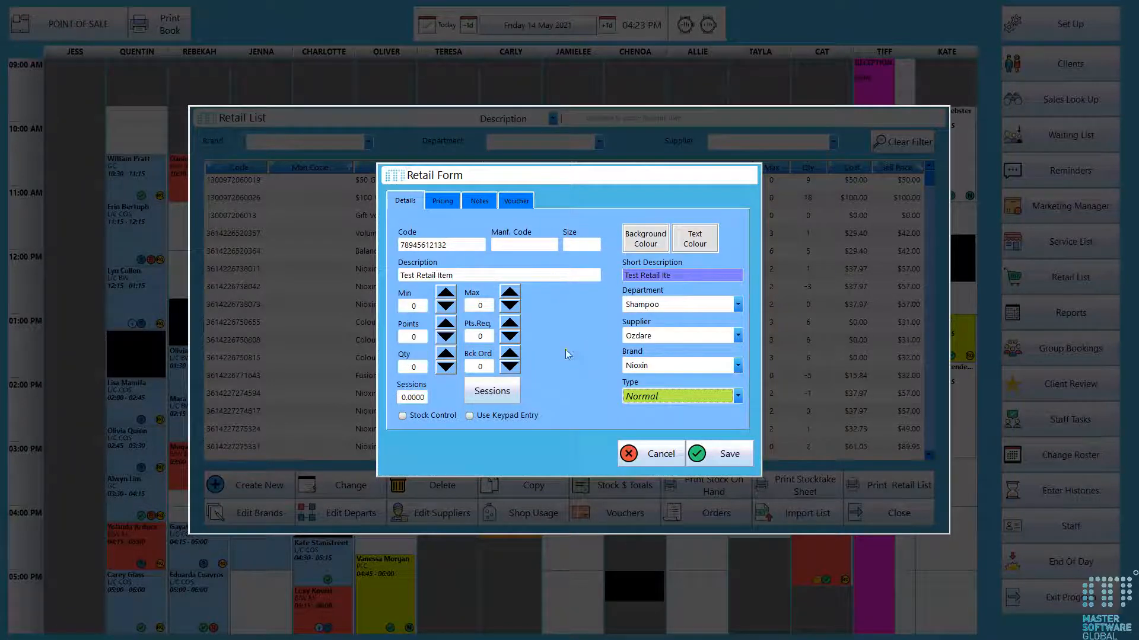
# - Open the special pricing dialog on the item's pricing page and cancel it
pyautogui.click(438, 200)
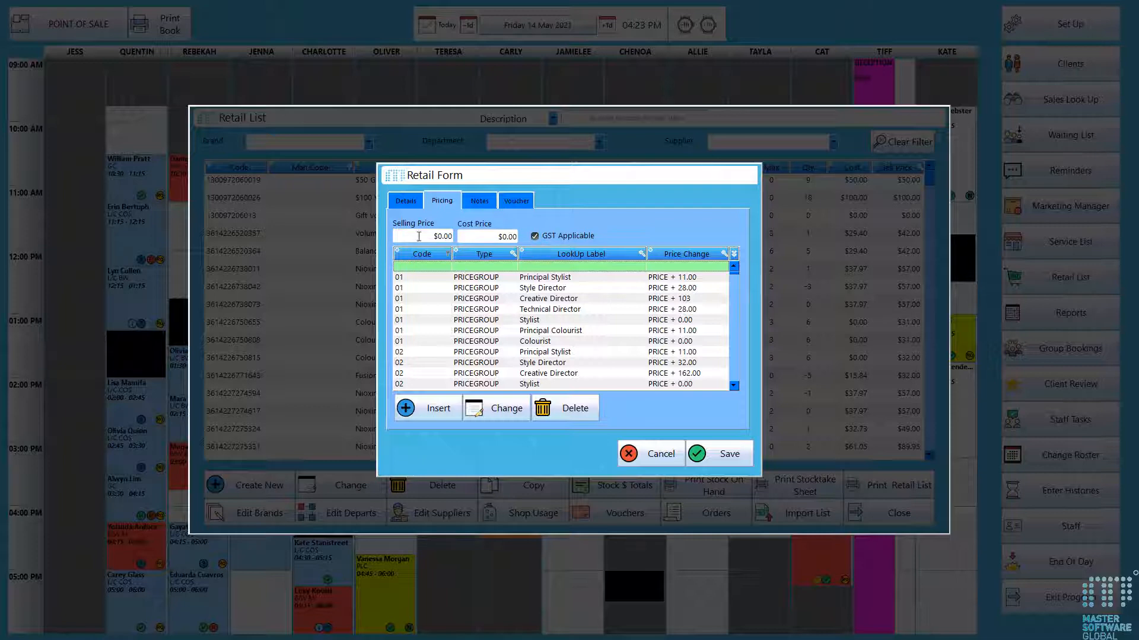
pyautogui.click(422, 415)
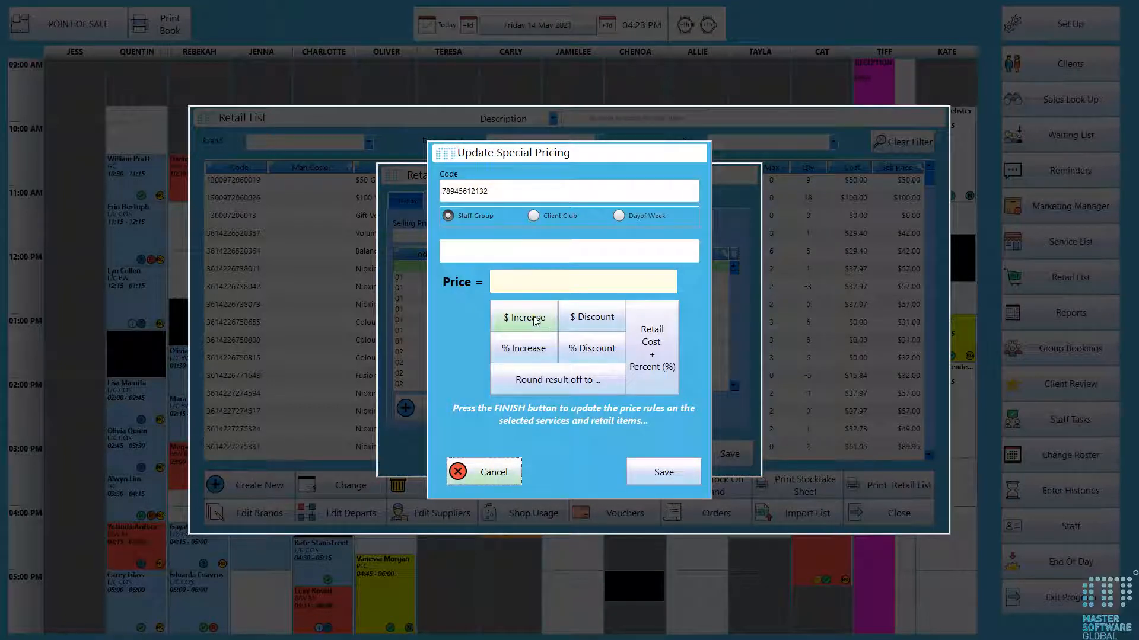
pyautogui.click(491, 472)
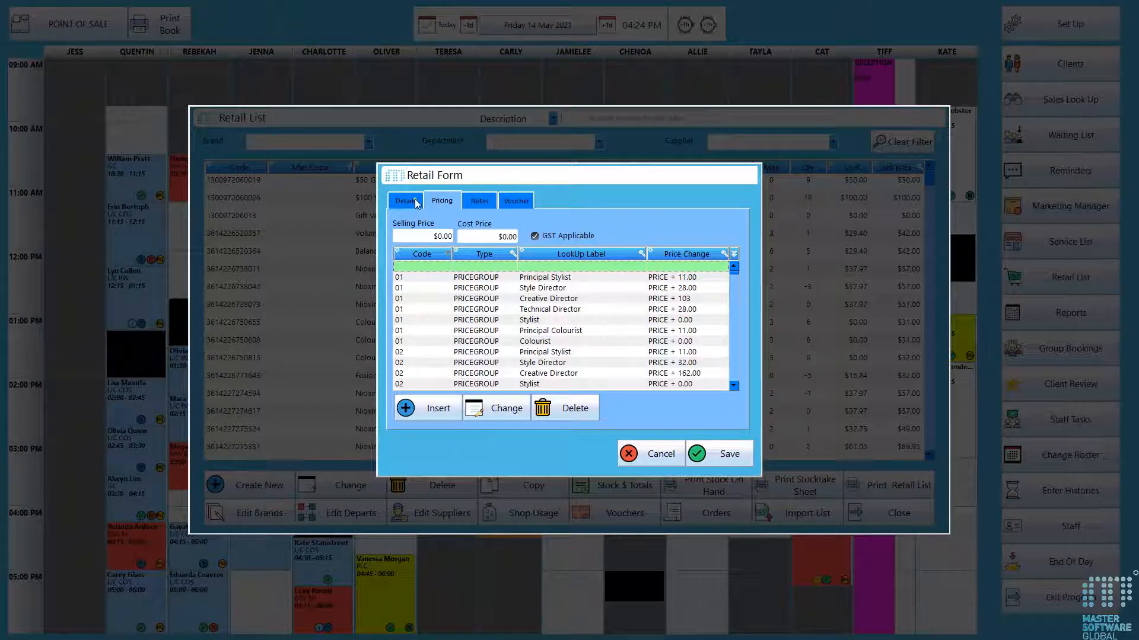
# - Set the selling price to $100.00 and the cost price to $20.00, and save the new item
pyautogui.click(431, 234)
pyautogui.click(509, 362)
pyautogui.click(511, 400)
pyautogui.click(511, 399)
pyautogui.click(498, 432)
pyautogui.click(430, 235)
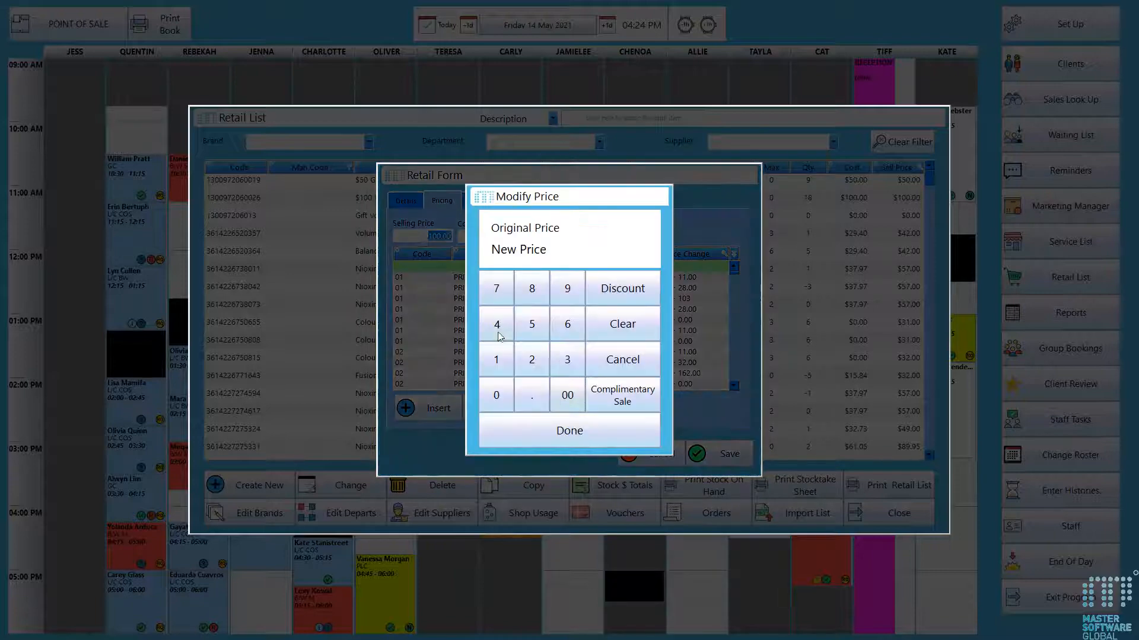
pyautogui.click(527, 366)
pyautogui.click(496, 395)
pyautogui.click(536, 430)
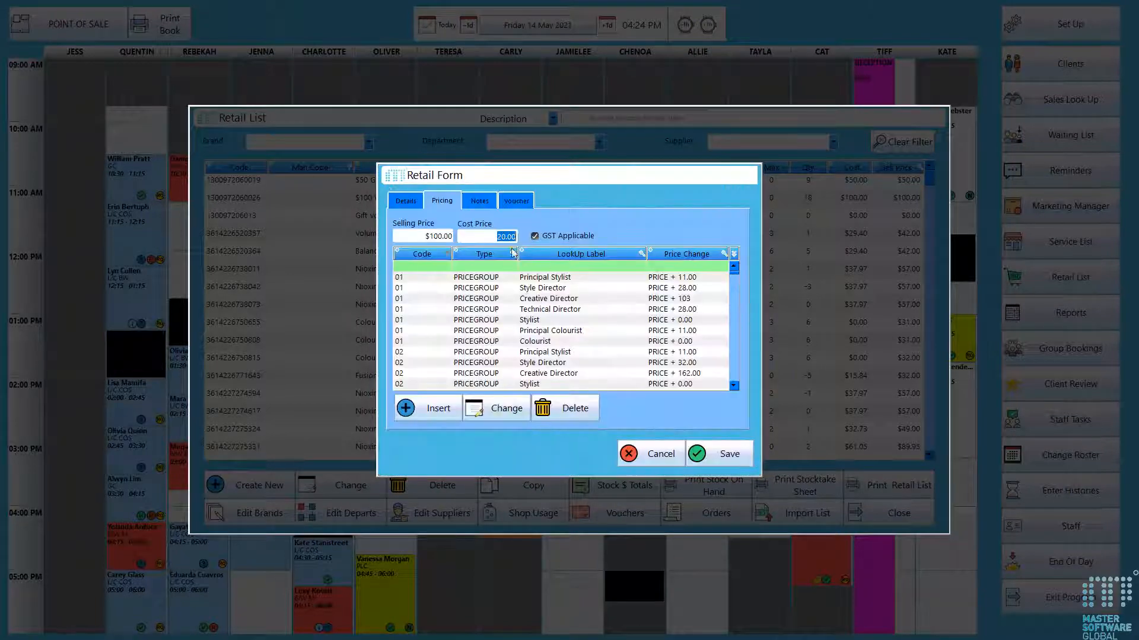
pyautogui.click(704, 455)
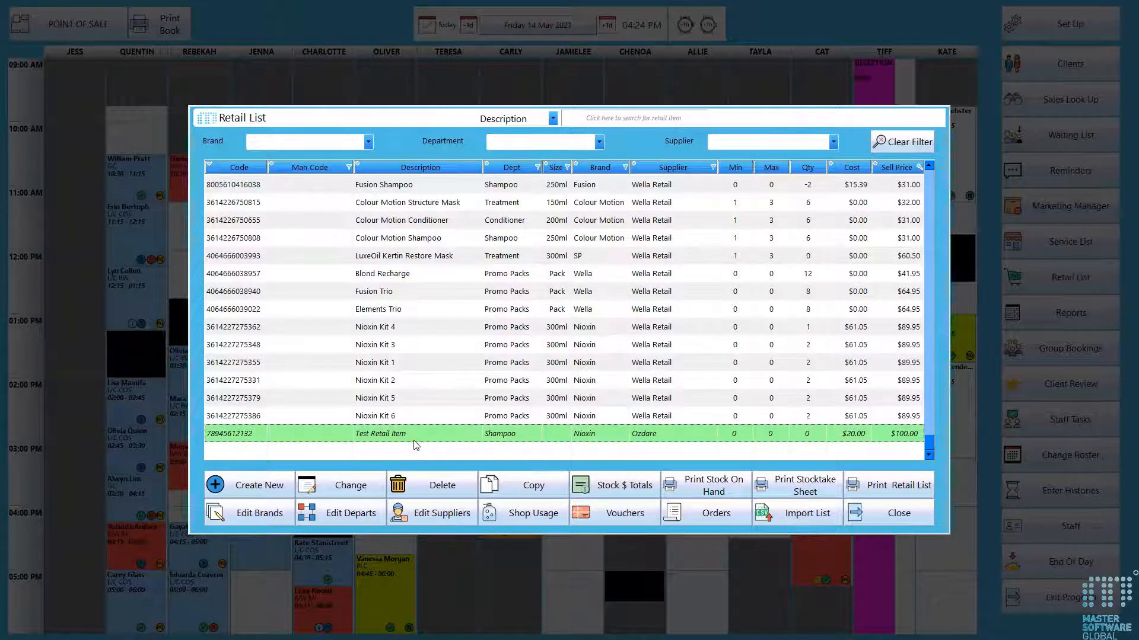
# - Delete the Test Retail Item from the retail list
pyautogui.click(417, 405)
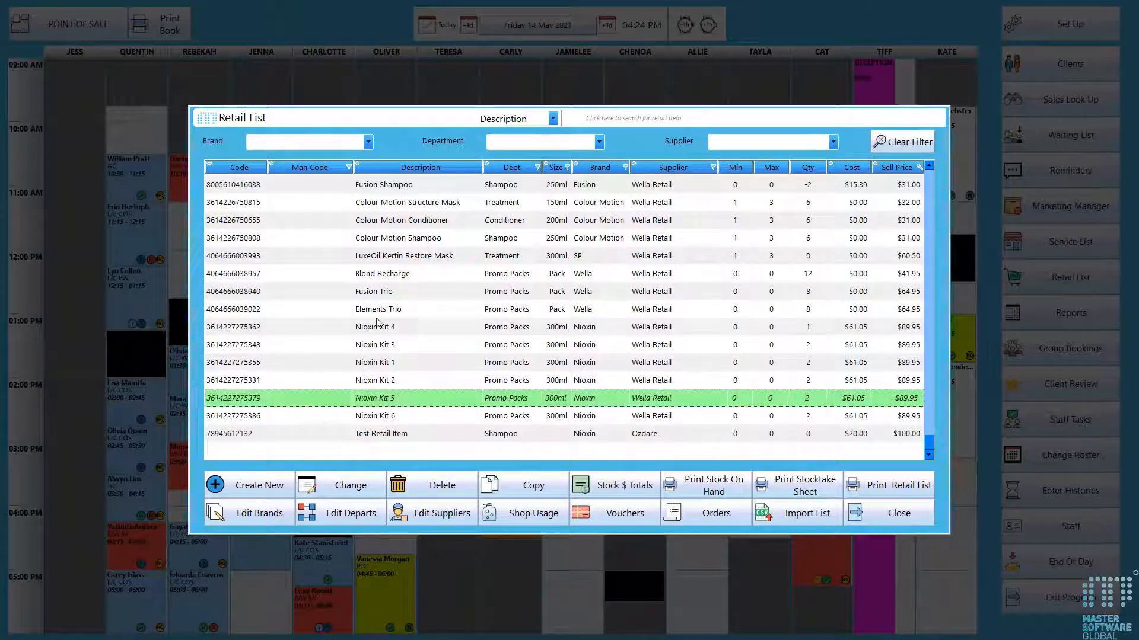
pyautogui.click(407, 438)
pyautogui.click(415, 484)
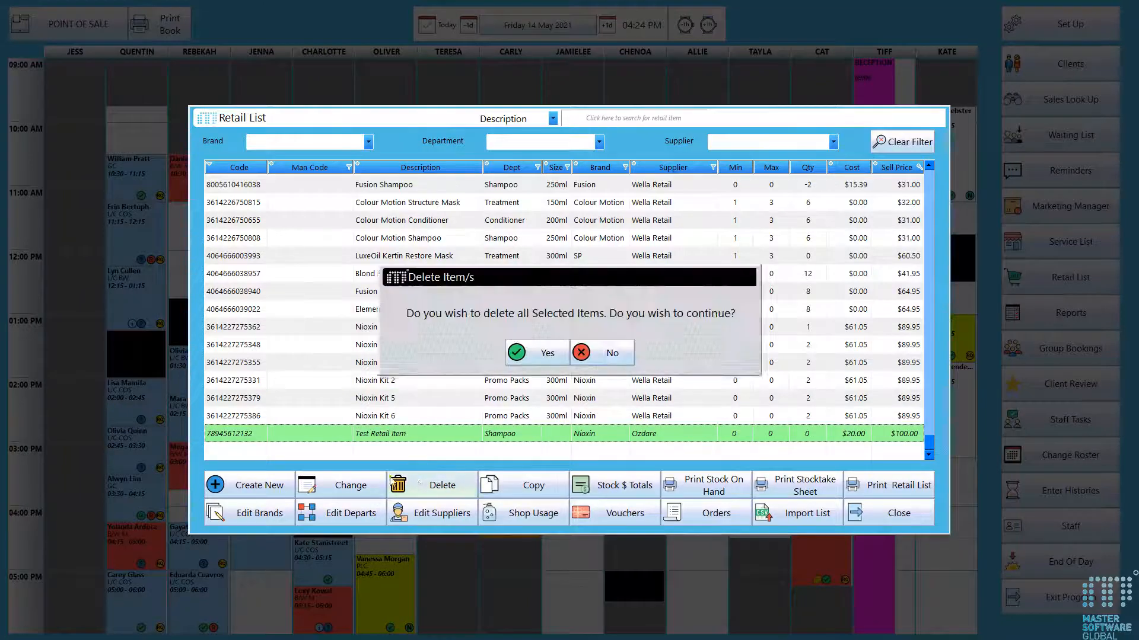
pyautogui.click(526, 354)
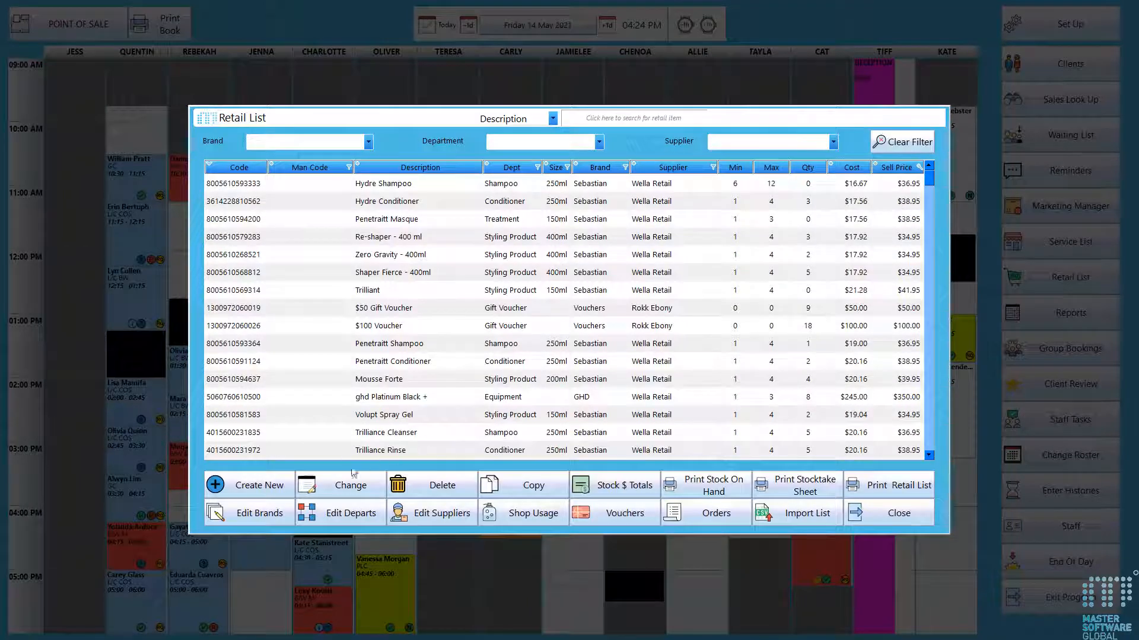
# - Open the Trilliance Cleanser item for editing and close it without changes
pyautogui.click(319, 438)
pyautogui.click(346, 485)
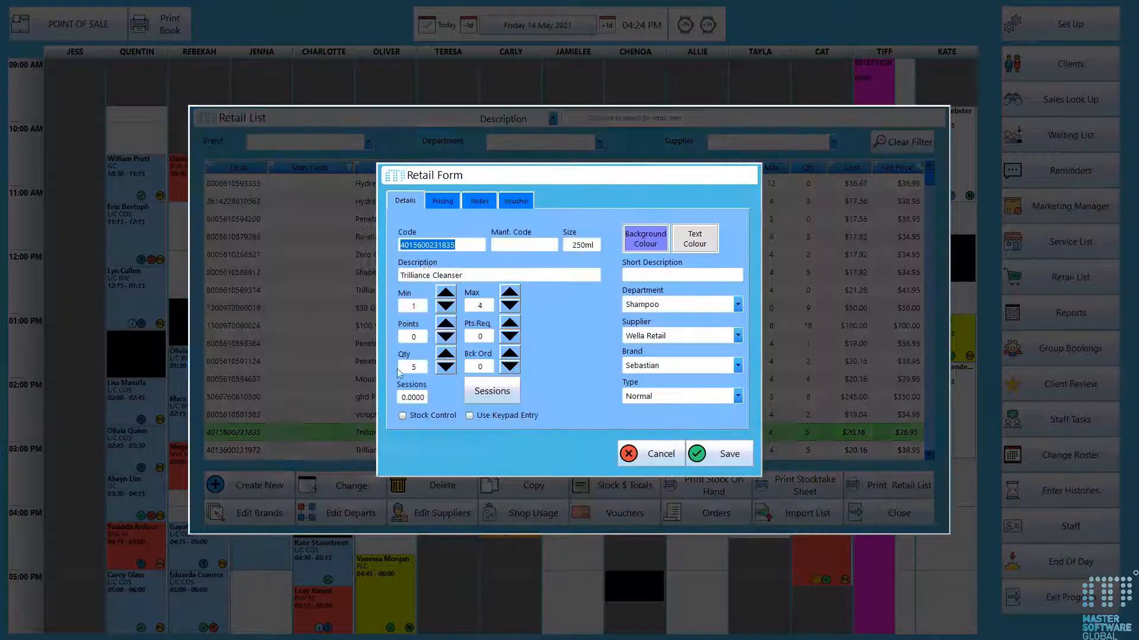
pyautogui.click(647, 459)
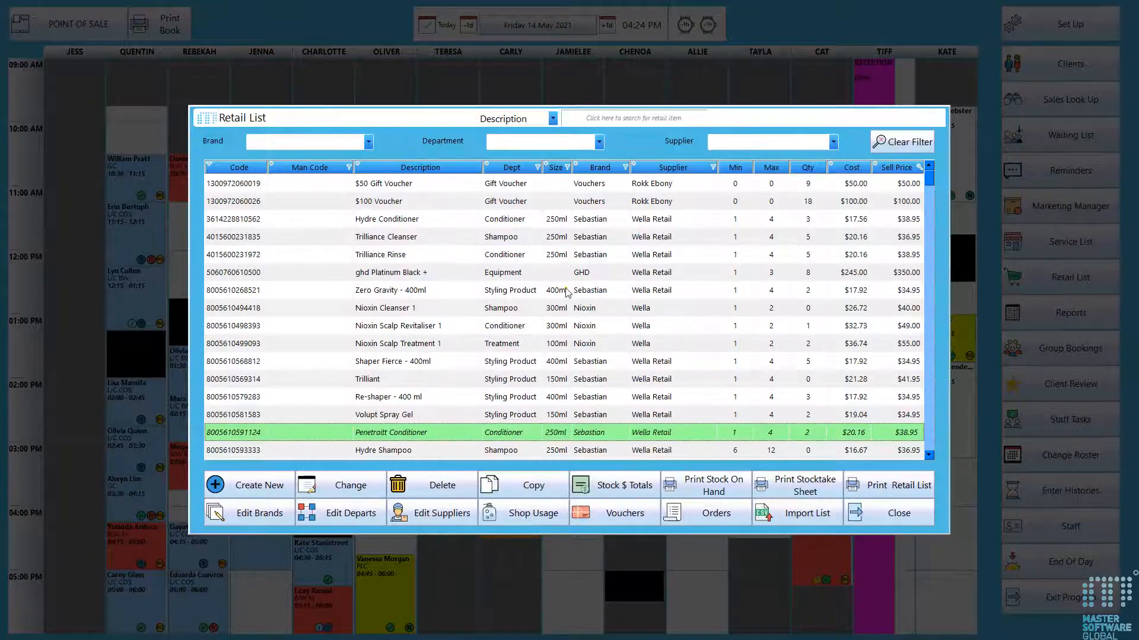
# - Open Shop Usage and record one Repair Shampoo used by a staff operator
pyautogui.click(532, 514)
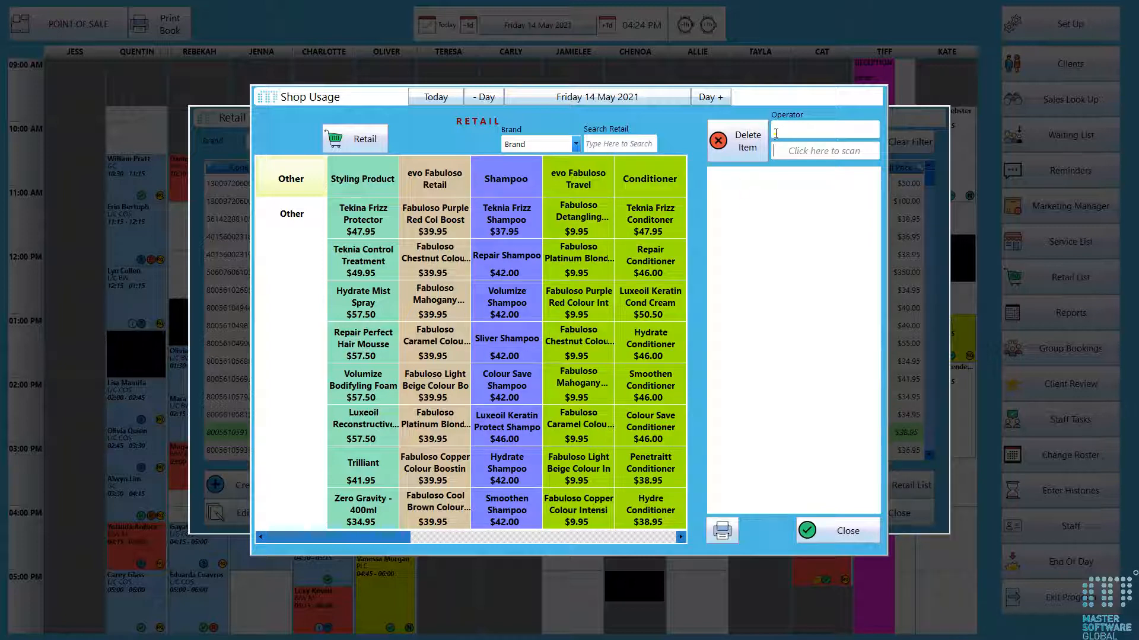
pyautogui.click(507, 268)
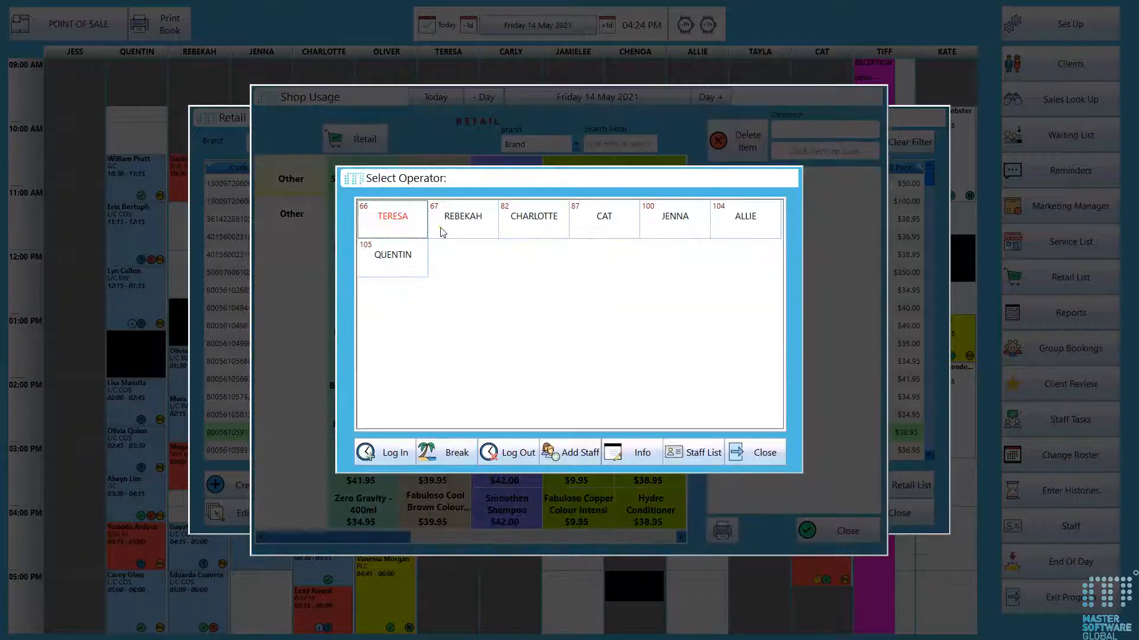
pyautogui.click(464, 223)
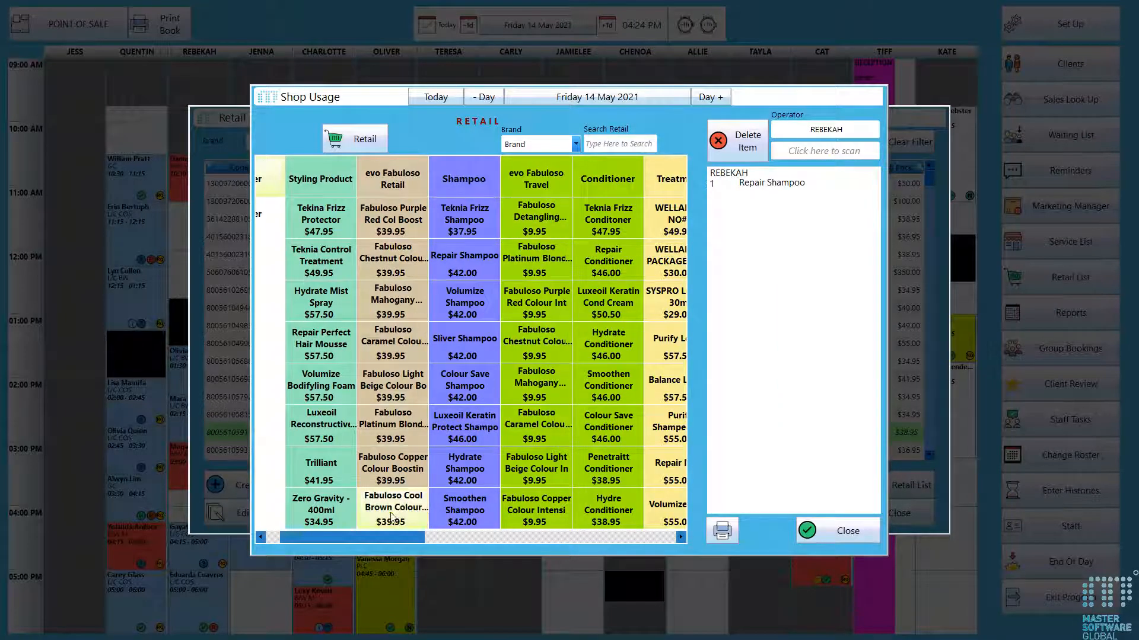
# - Scroll the product grid, search products for sham, and open the brand filter list
pyautogui.moveTo(386, 536)
pyautogui.mouseDown()
pyautogui.moveTo(373, 538)
pyautogui.moveTo(447, 539)
pyautogui.moveTo(429, 535)
pyautogui.mouseUp()
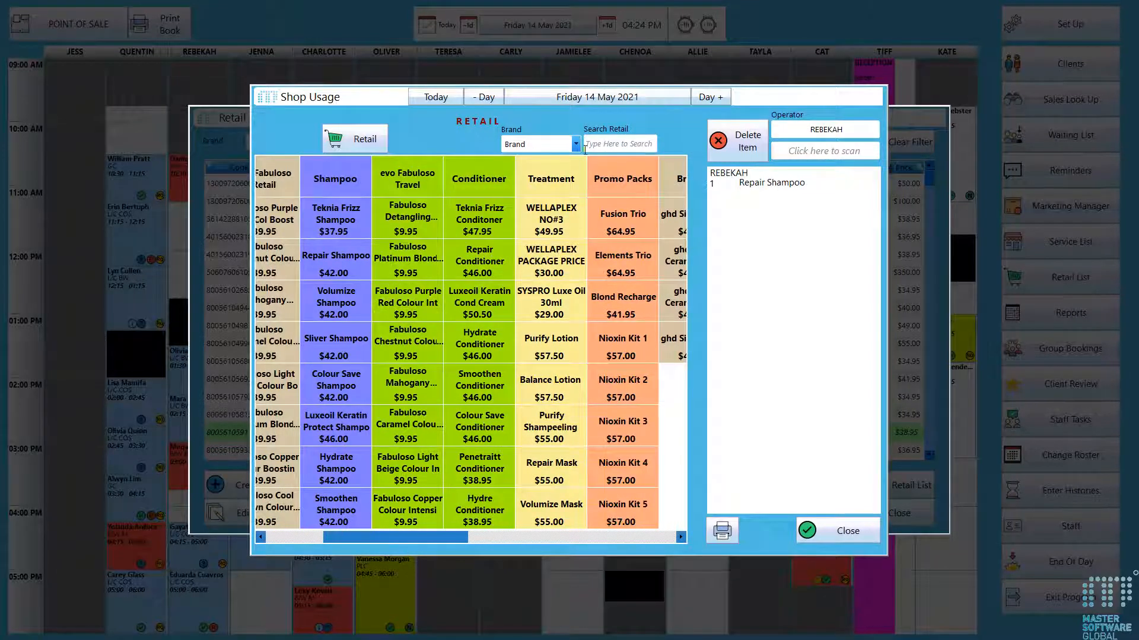
pyautogui.click(615, 145)
pyautogui.write('sham')
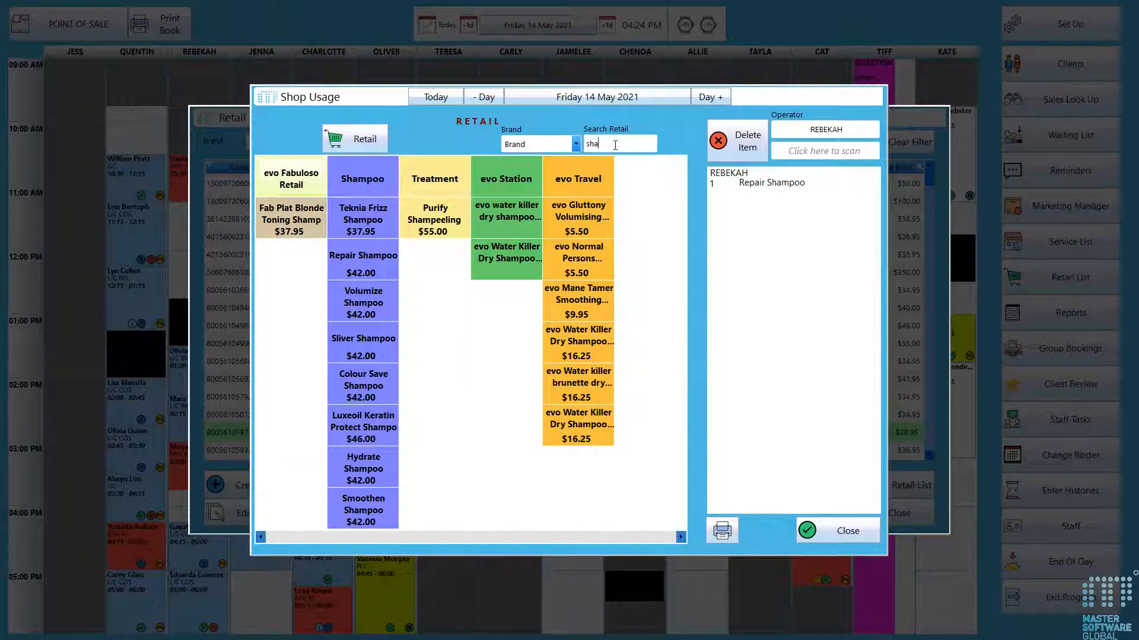
pyautogui.click(576, 143)
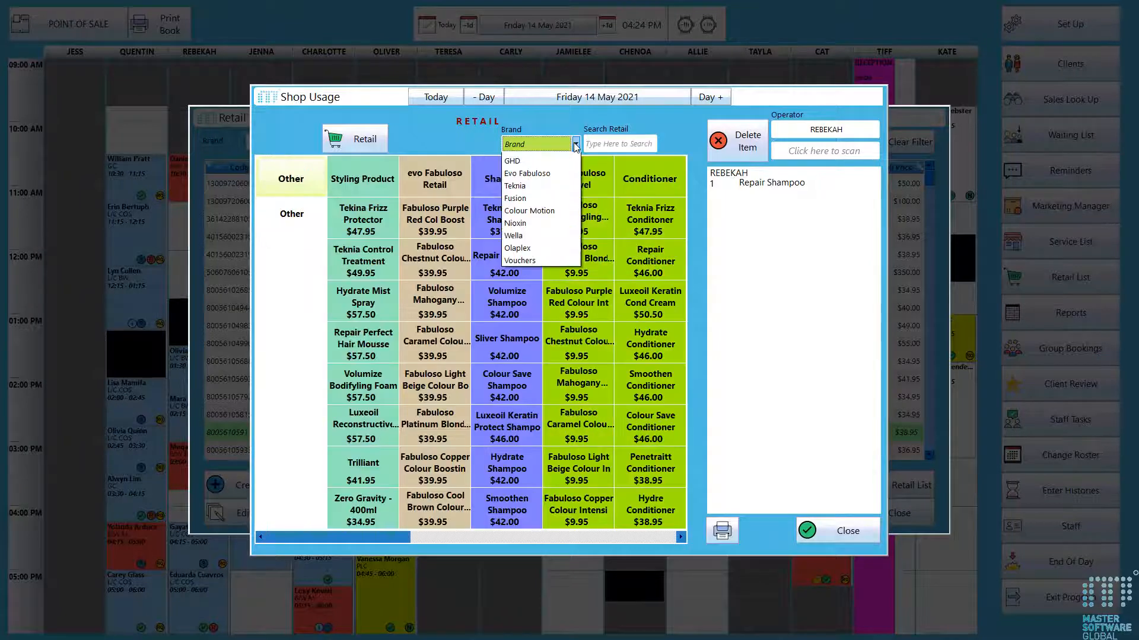
pyautogui.click(559, 126)
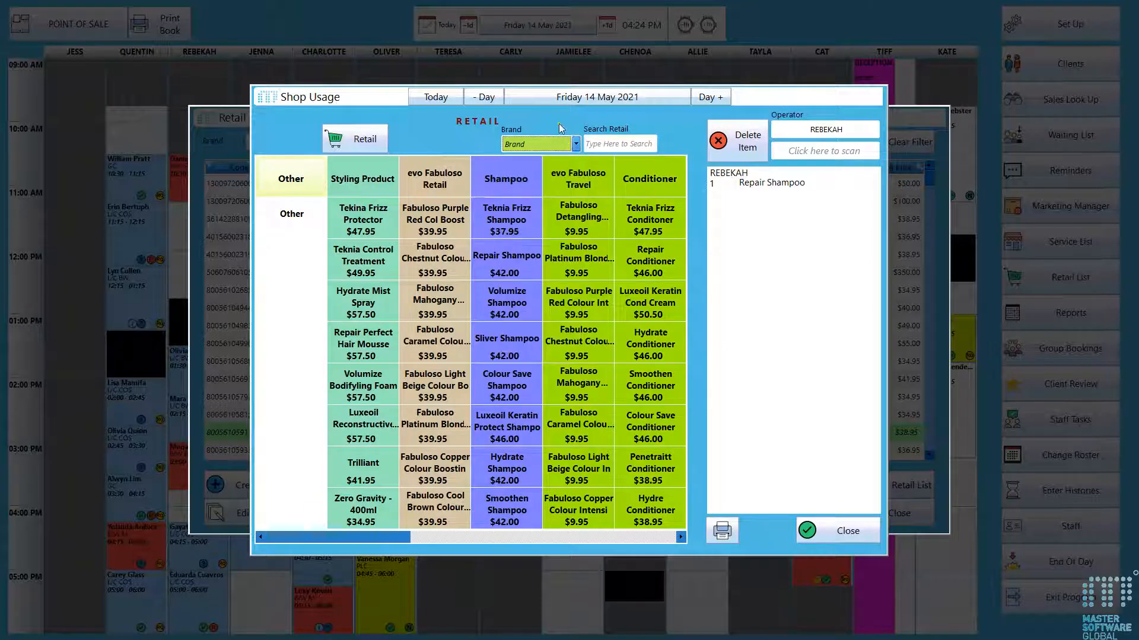
pyautogui.click(847, 153)
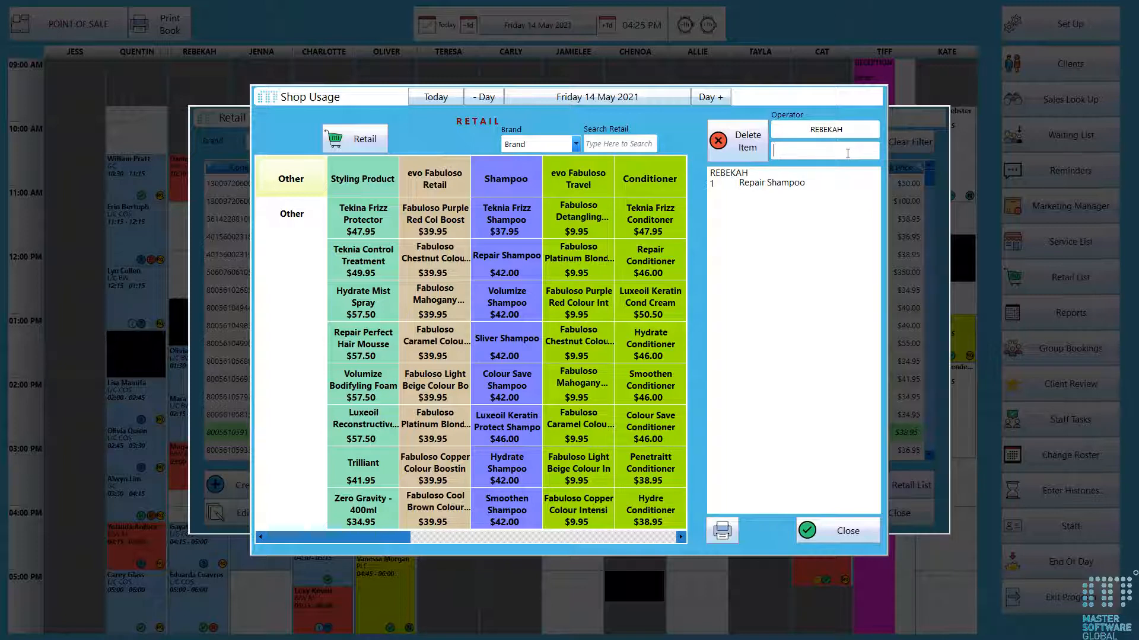
pyautogui.write('8005610594200')
pyautogui.press('Return')
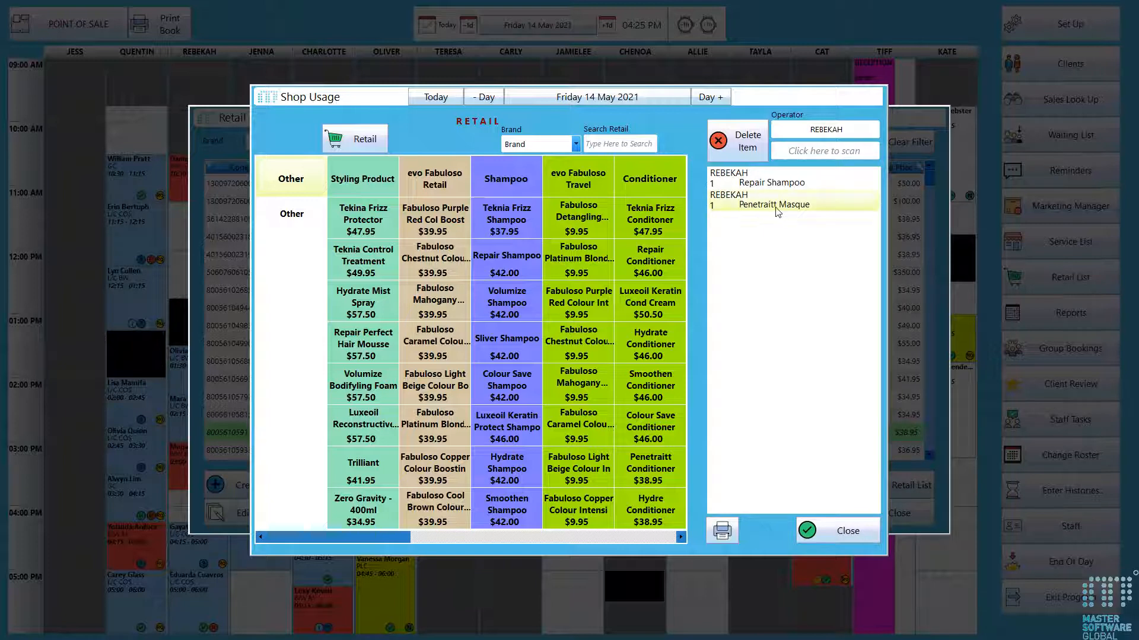
pyautogui.click(778, 212)
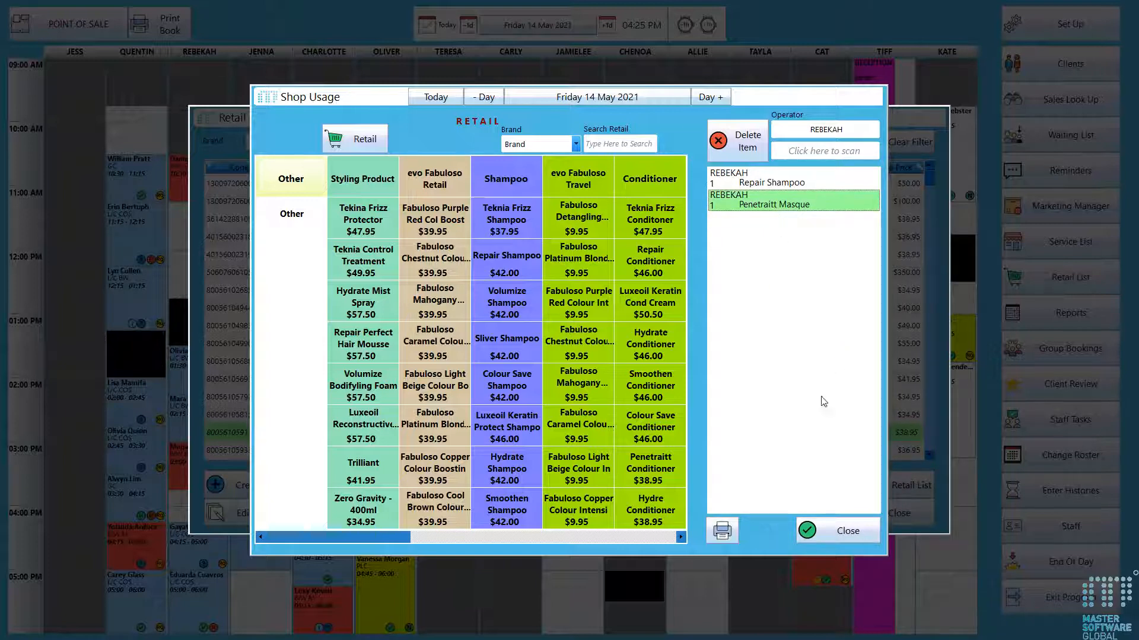
pyautogui.click(813, 532)
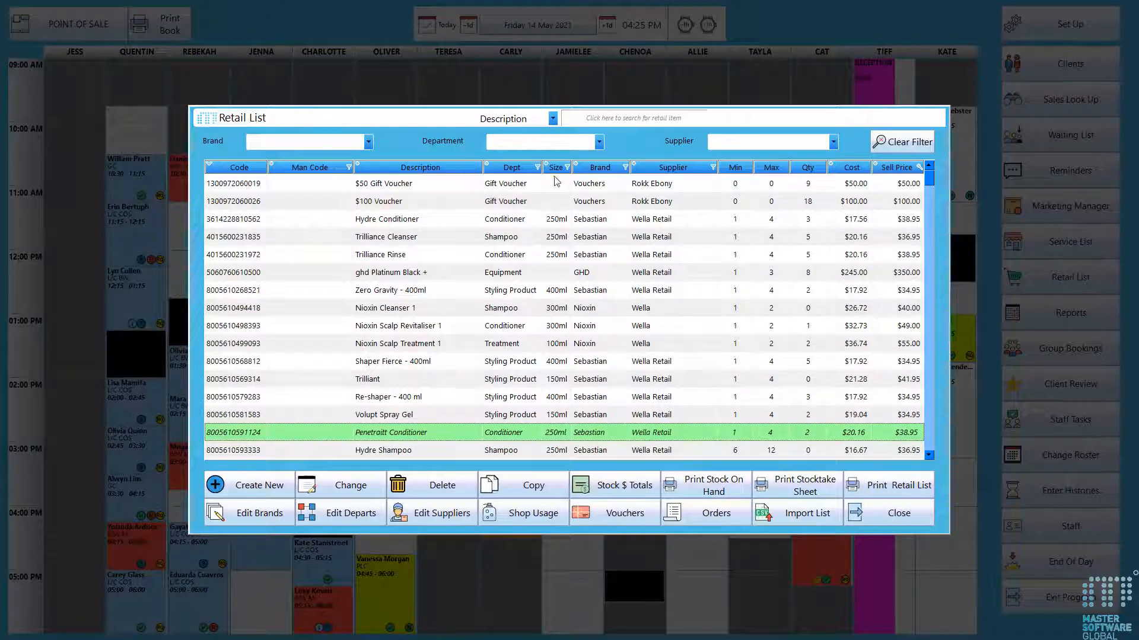
# - Select Hydre Conditioner, search Shop Usage for hydre, record one Hydre Conditioner used by a staff operator, and close Shop Usage
pyautogui.click(401, 221)
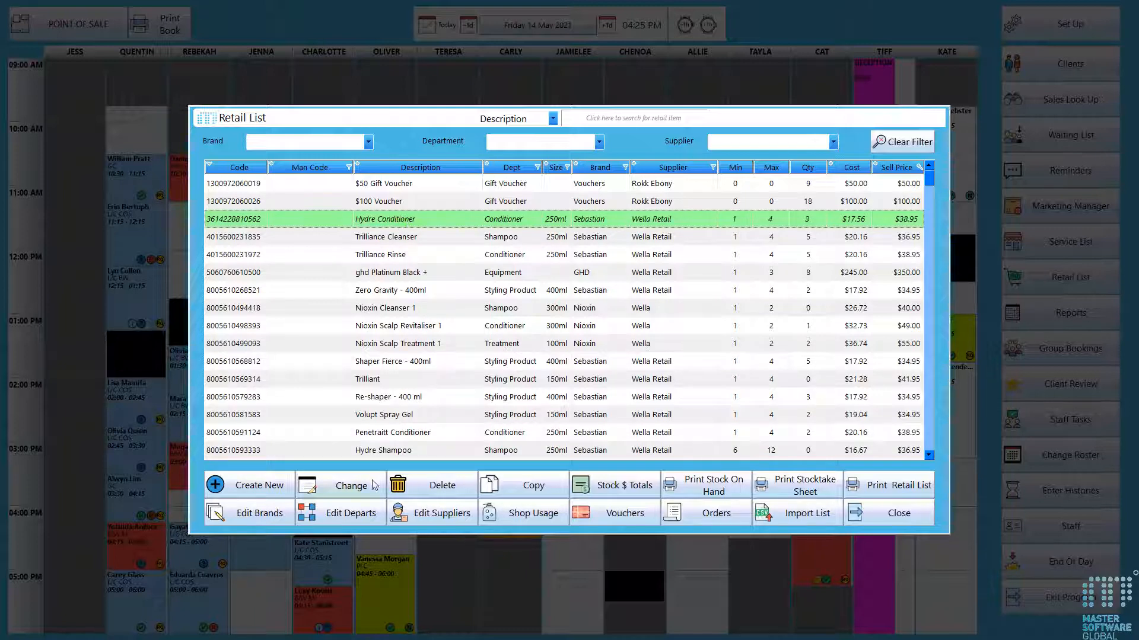
pyautogui.click(522, 514)
pyautogui.click(624, 144)
pyautogui.write('hydre')
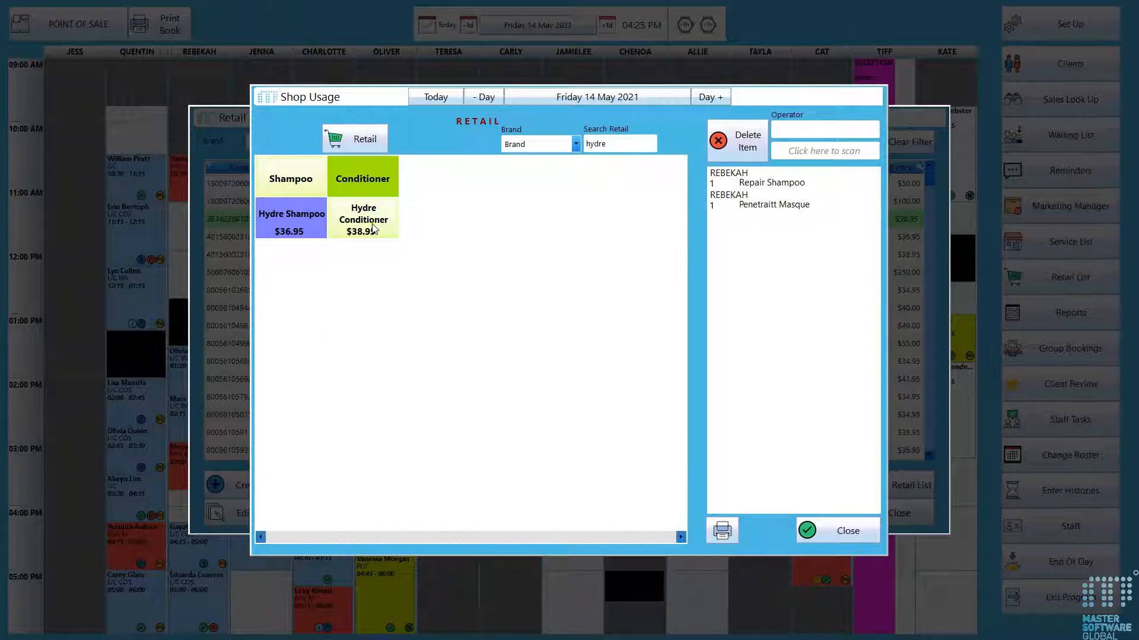
pyautogui.click(374, 229)
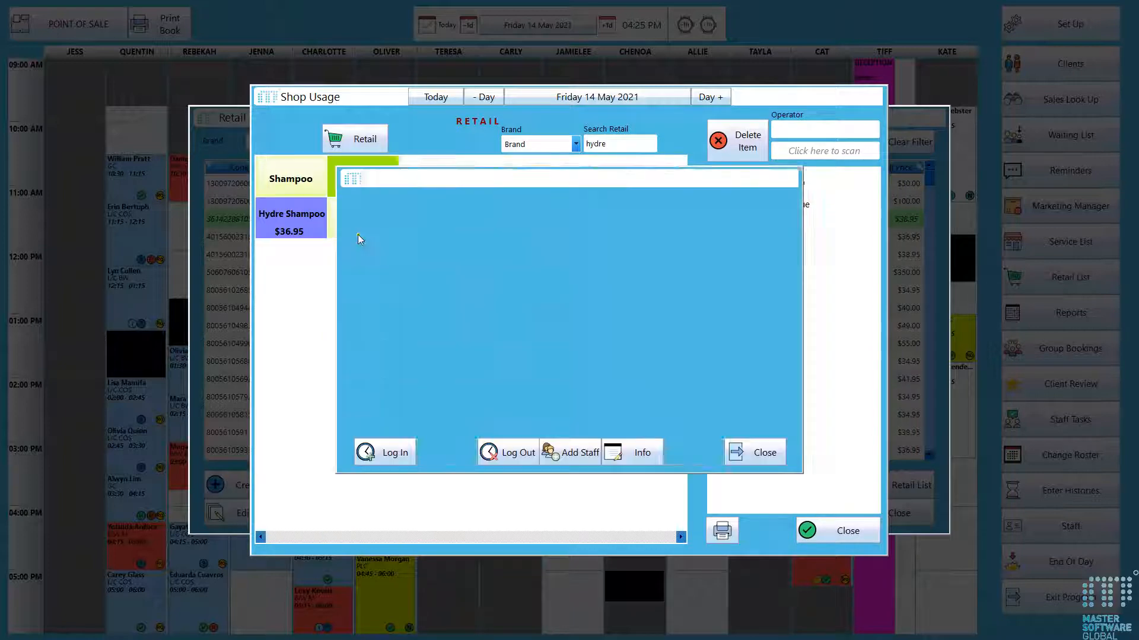
pyautogui.click(587, 221)
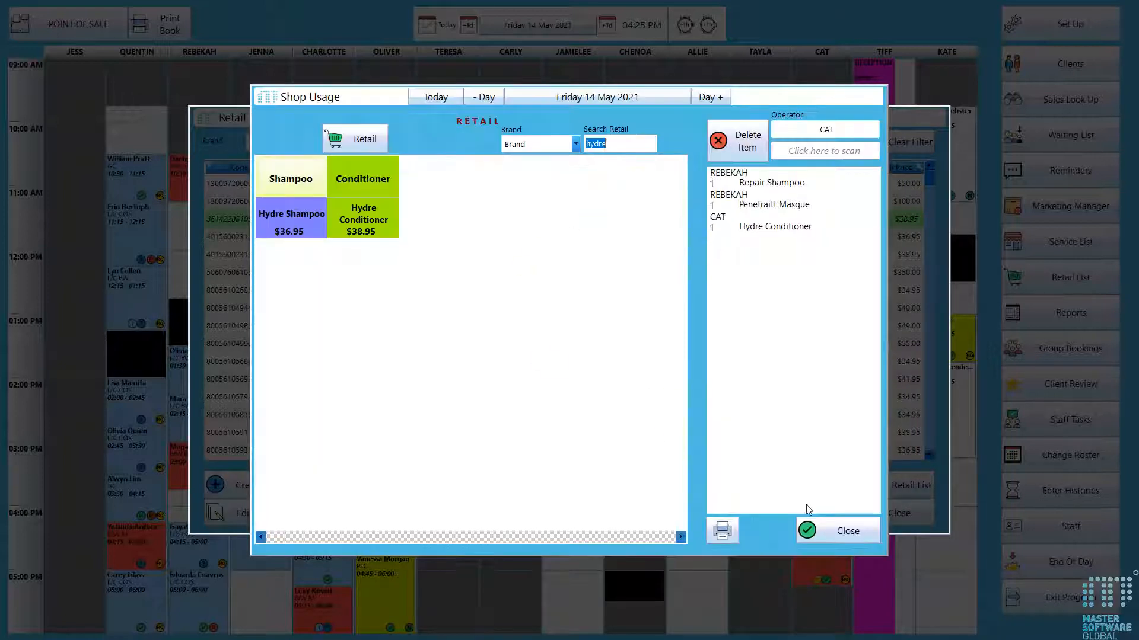
pyautogui.click(824, 532)
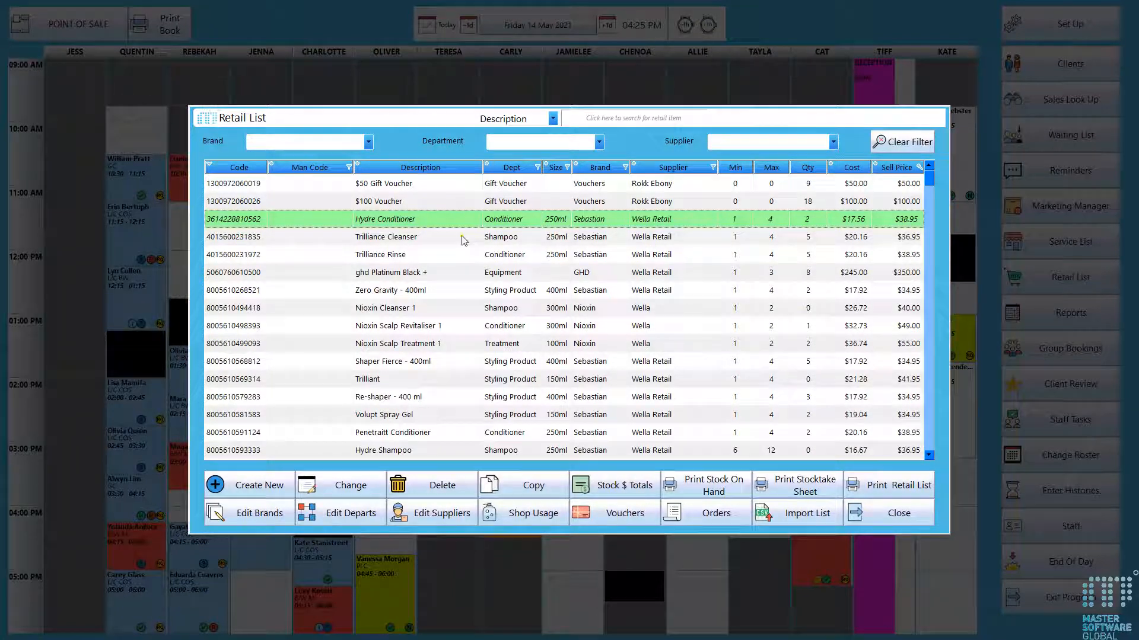
# - Select Trilliance Cleanser, search Shop Usage for cleans, record one Trilliance Cleanser used by a staff operator, and close Shop Usage
pyautogui.click(442, 238)
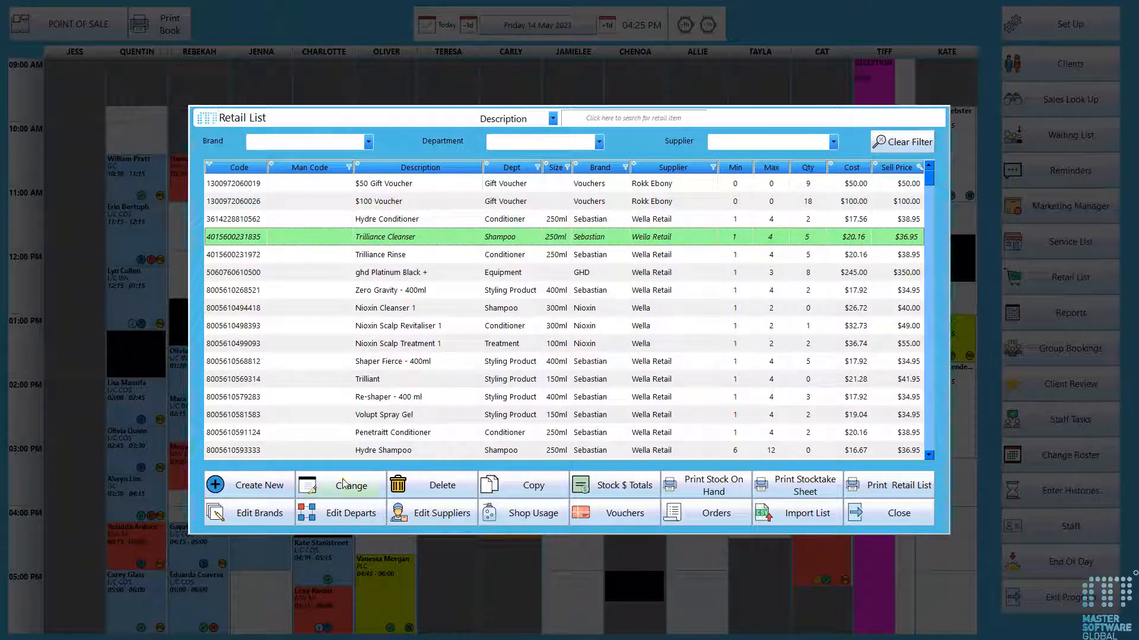
pyautogui.click(533, 515)
pyautogui.click(619, 144)
pyautogui.write('cle')
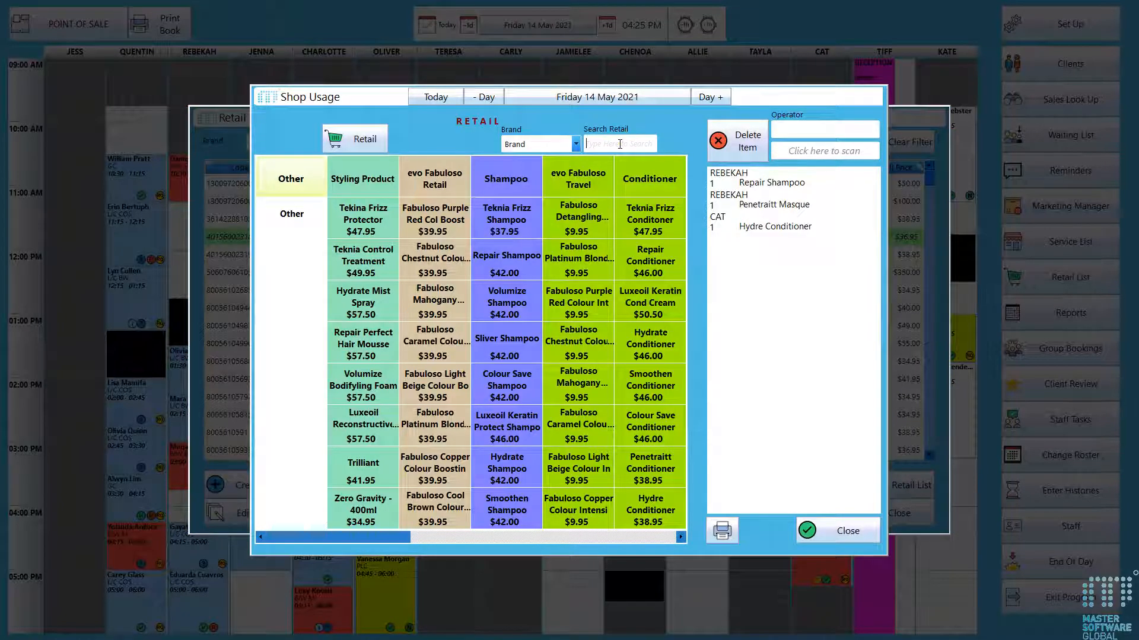
pyautogui.write('ans')
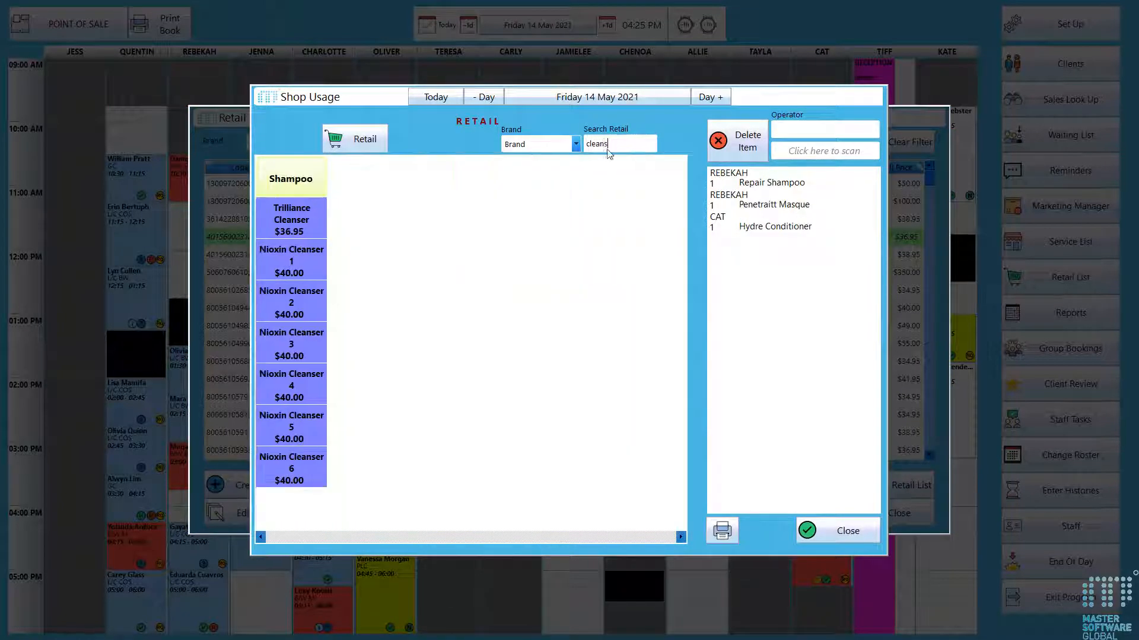
pyautogui.click(304, 231)
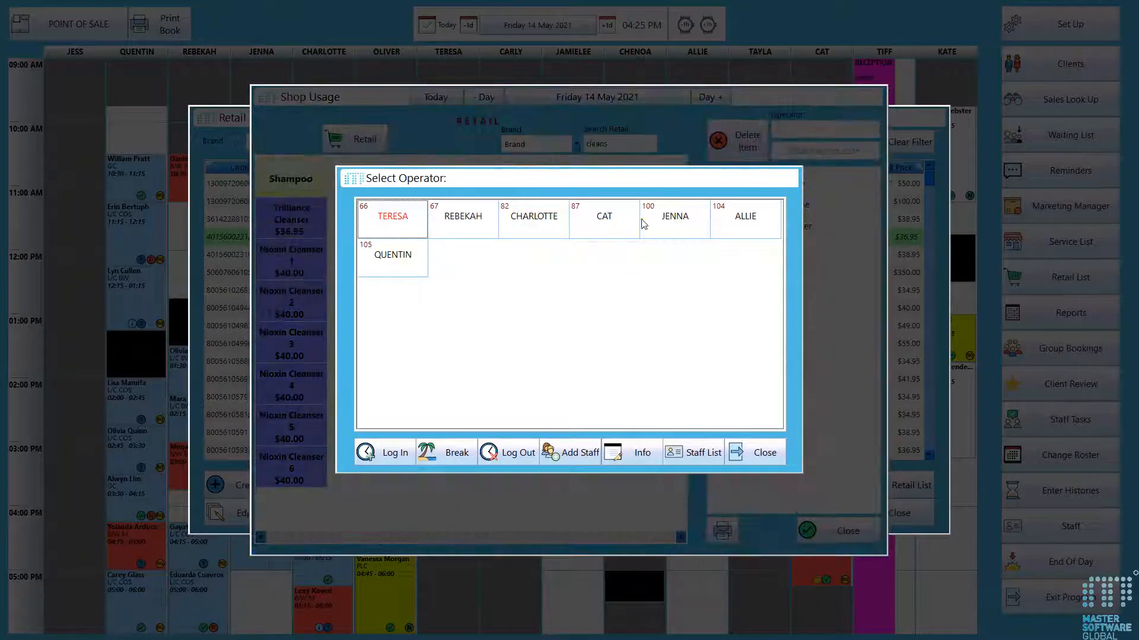
pyautogui.click(629, 218)
pyautogui.click(830, 530)
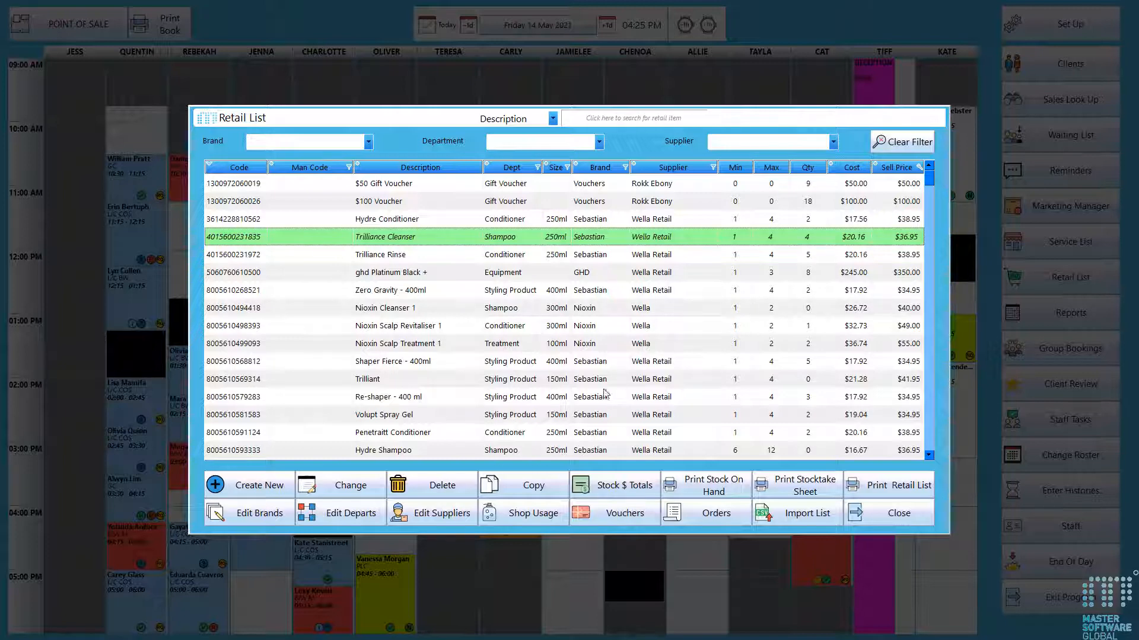
# - Open the voucher list, scroll through it, and review the voucher types list before closing it
pyautogui.click(605, 518)
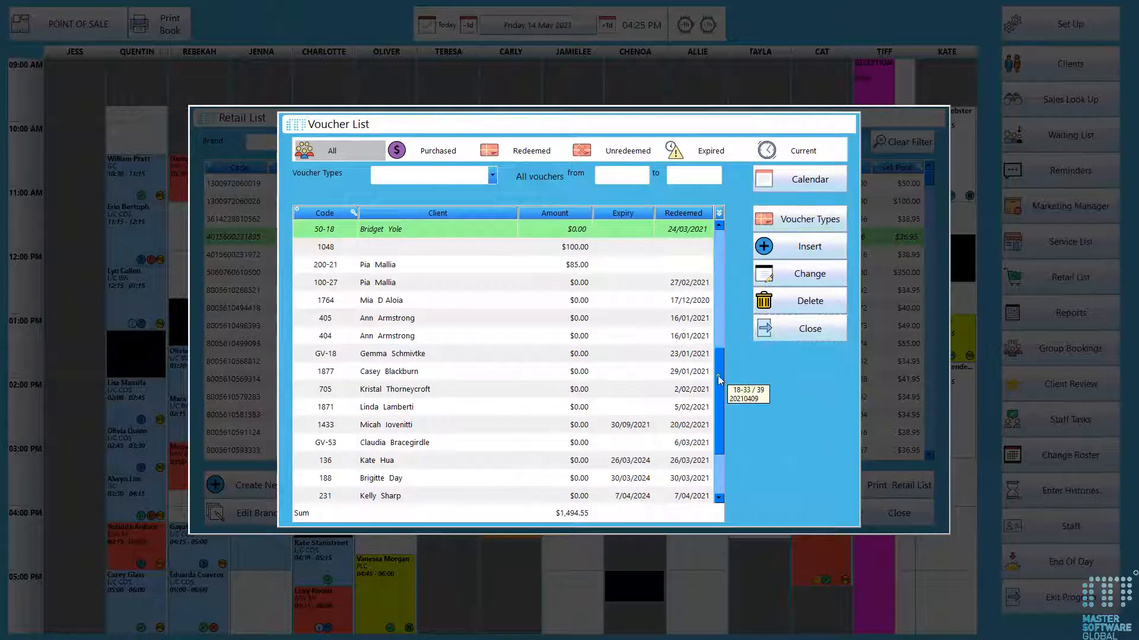
pyautogui.scroll(-1, 719, 332)
pyautogui.click(802, 221)
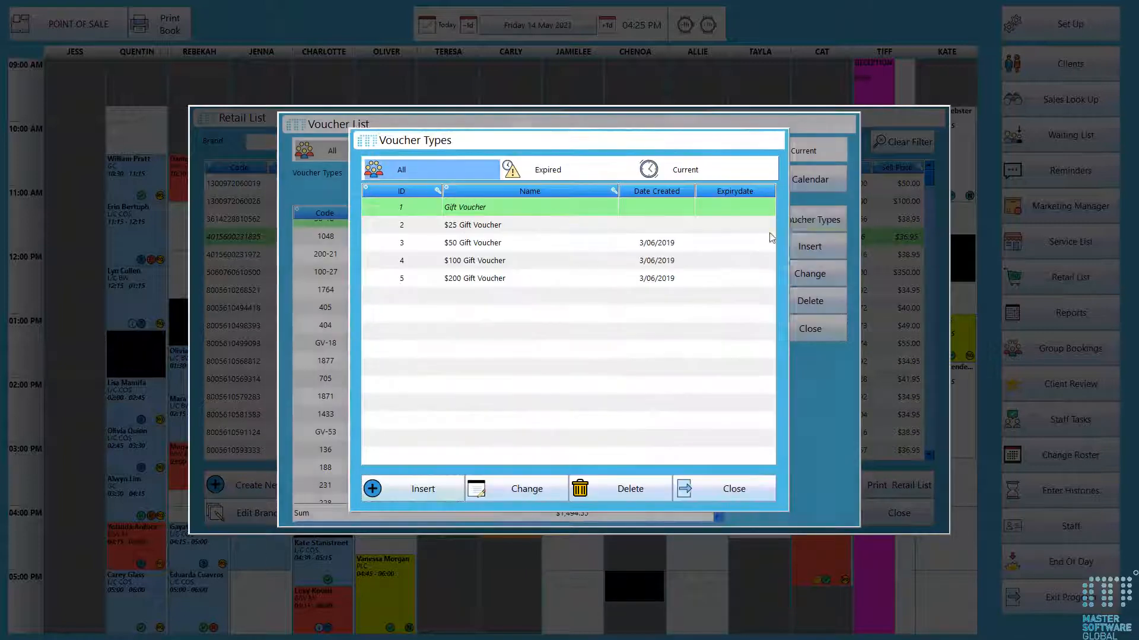
pyautogui.click(727, 492)
# - Open a new voucher form, cancel it without saving, and close the voucher list
pyautogui.click(797, 253)
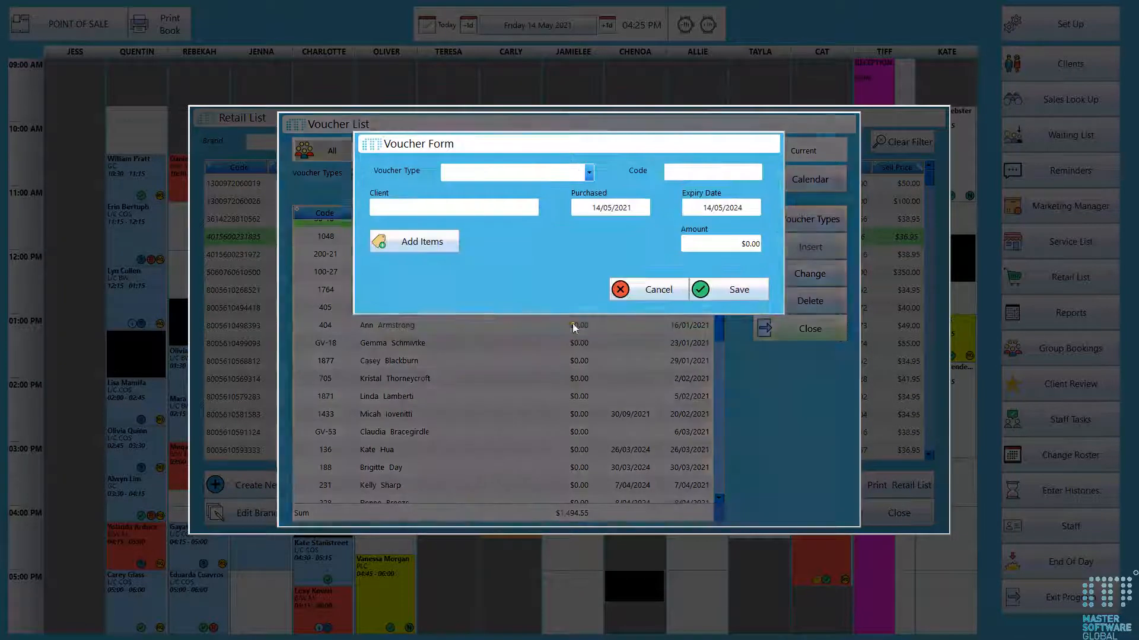
pyautogui.click(649, 287)
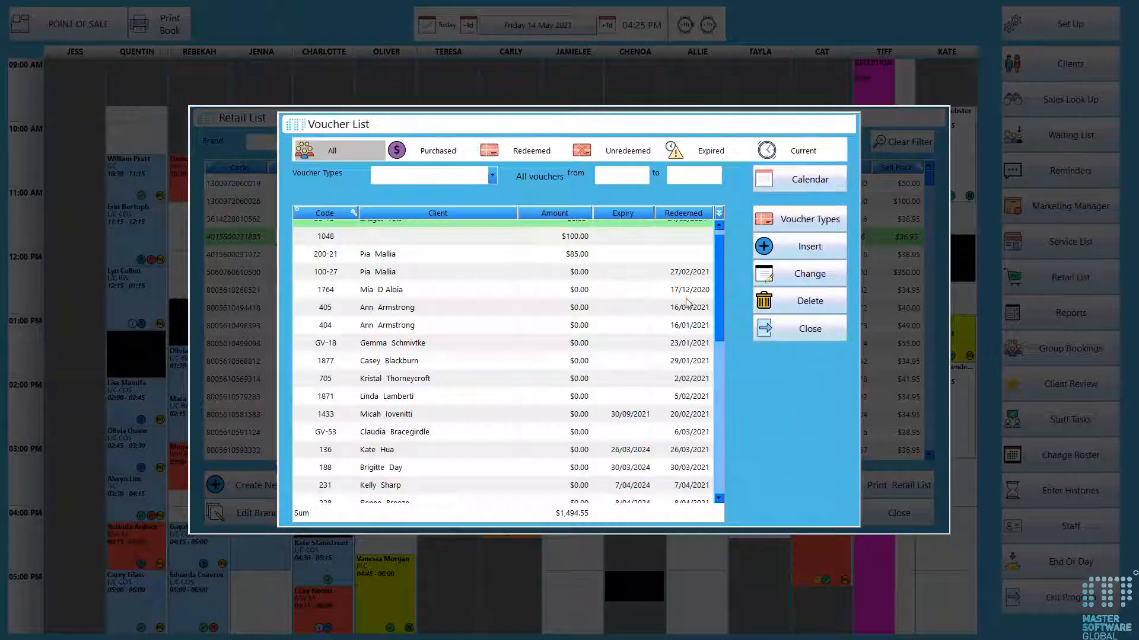
pyautogui.click(799, 330)
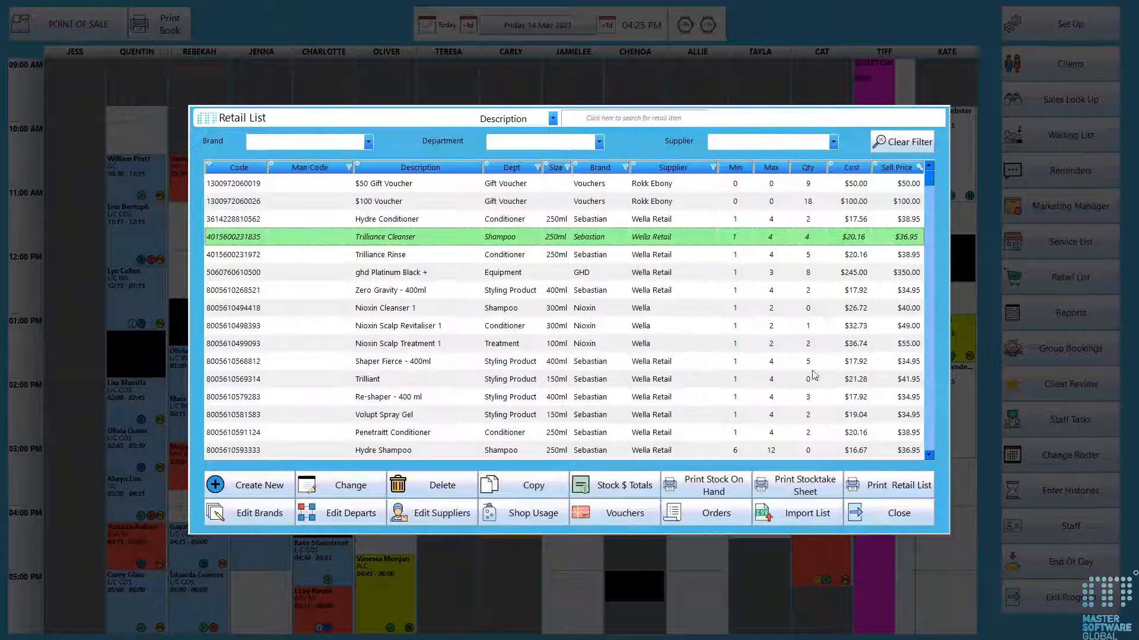
# - Open the stock orders list and close it
pyautogui.click(695, 514)
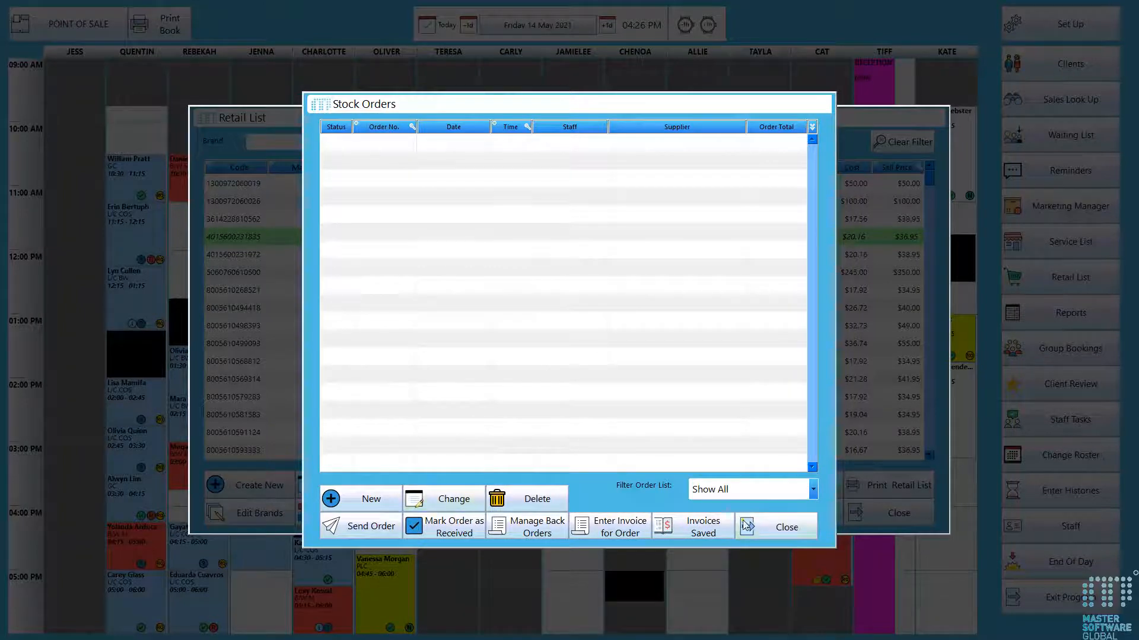
pyautogui.click(762, 527)
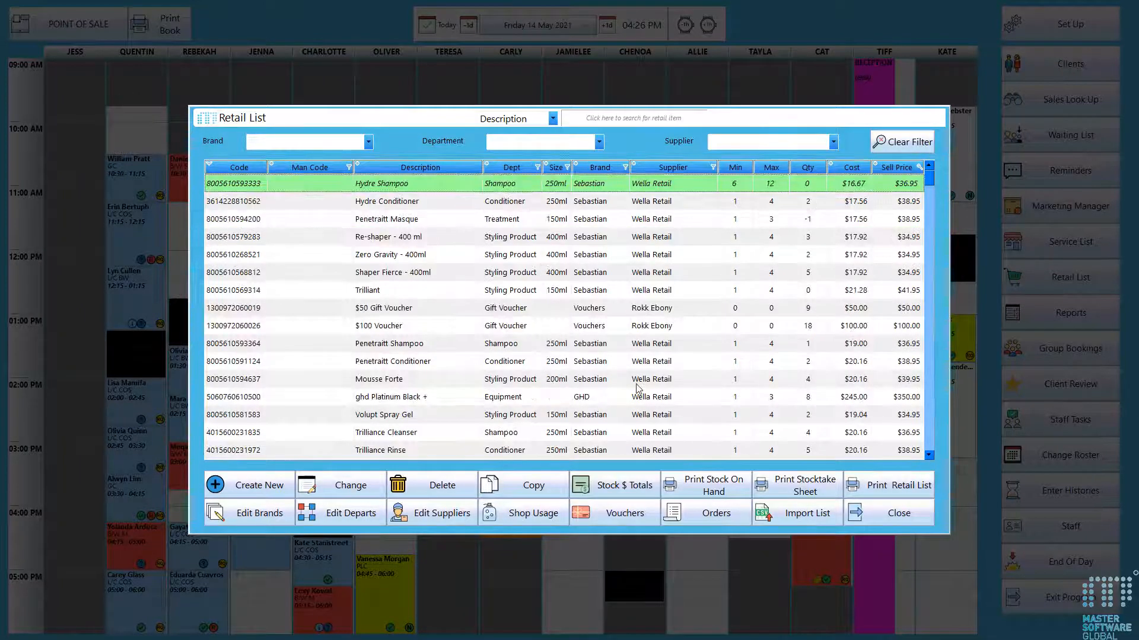